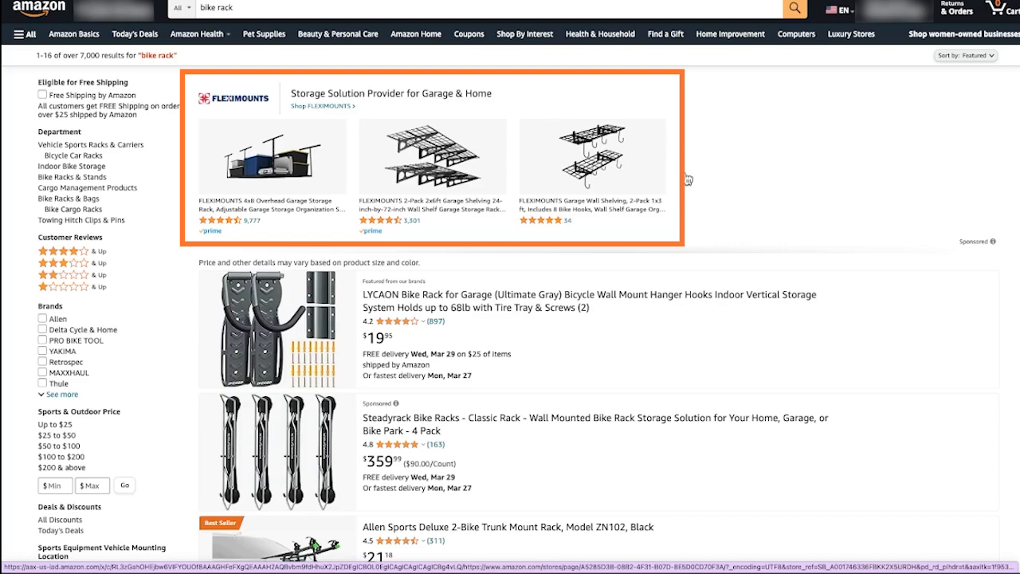
# Examine where sponsored brand ads appear throughout the search results page for "bike rack".
pyautogui.scroll(-15, 756, 177)
pyautogui.scroll(-10, 758, 175)
pyautogui.scroll(8, 758, 175)
pyautogui.scroll(-2, 535, 261)
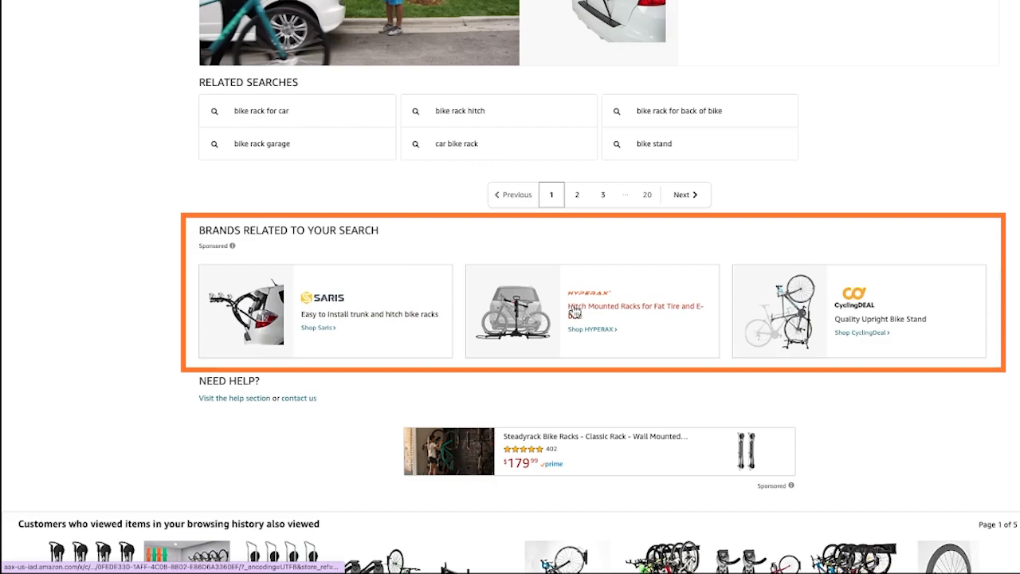
pyautogui.scroll(20, 871, 237)
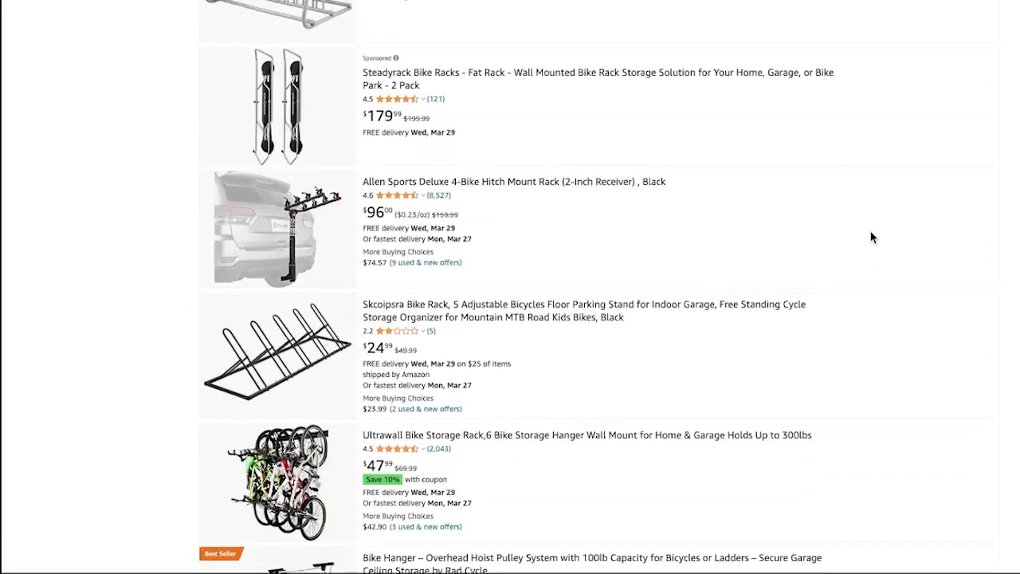
pyautogui.scroll(6, 870, 237)
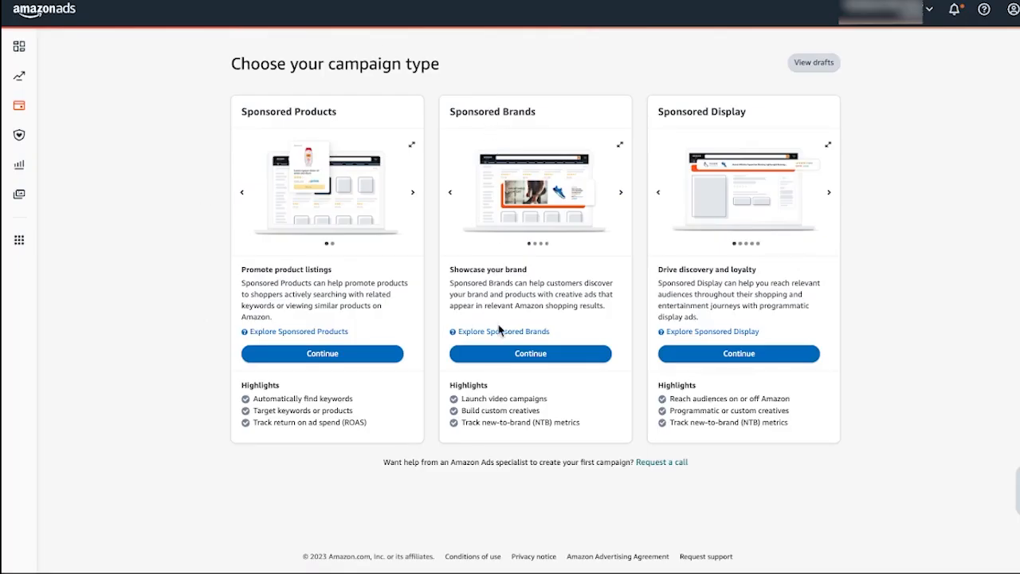
# Start a Sponsored Brands campaign in Amazon Ads and name it "All racks - SB - Brand Keywords".
pyautogui.click(530, 356)
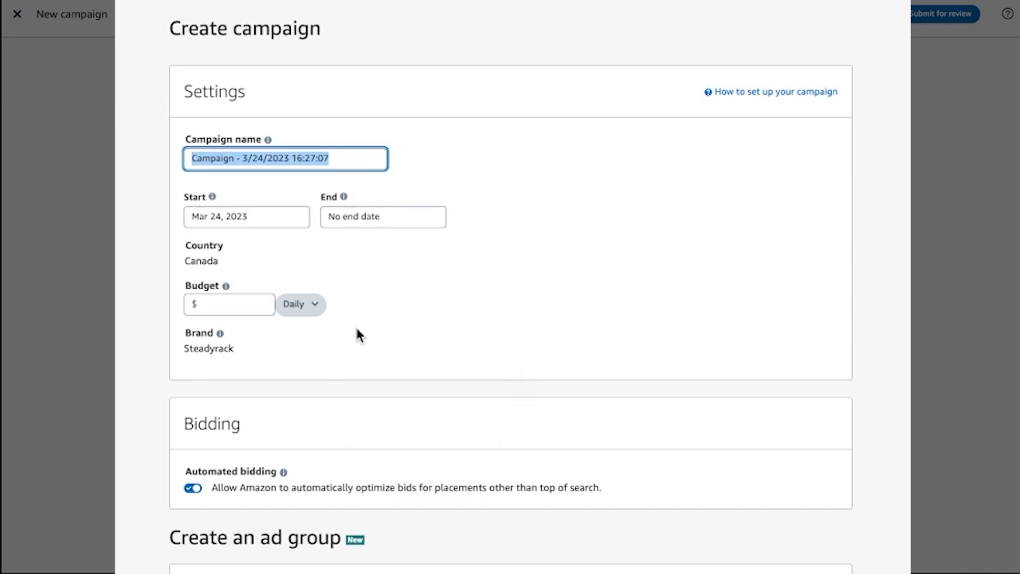
pyautogui.scroll(-5, 357, 335)
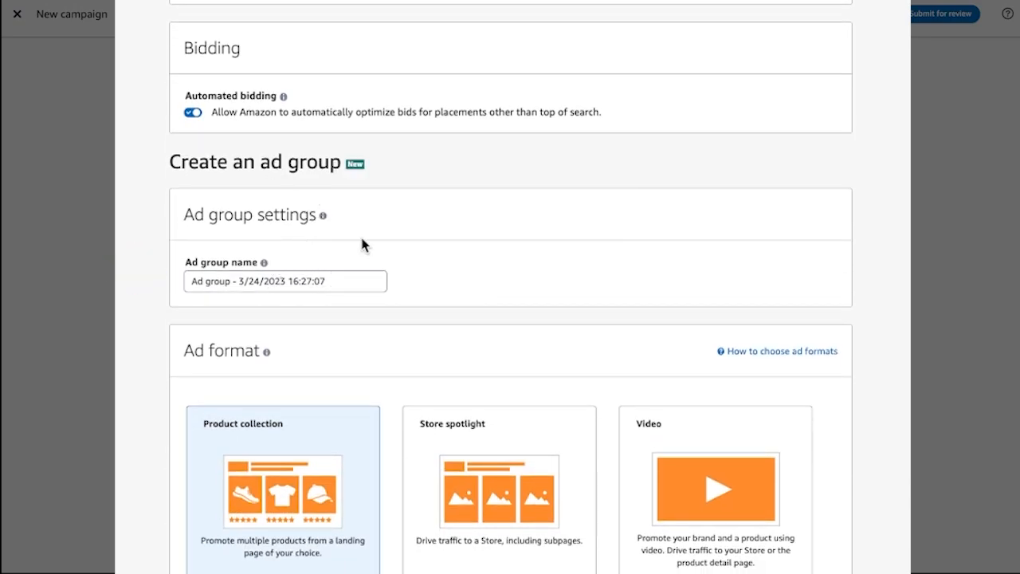
pyautogui.scroll(5, 360, 244)
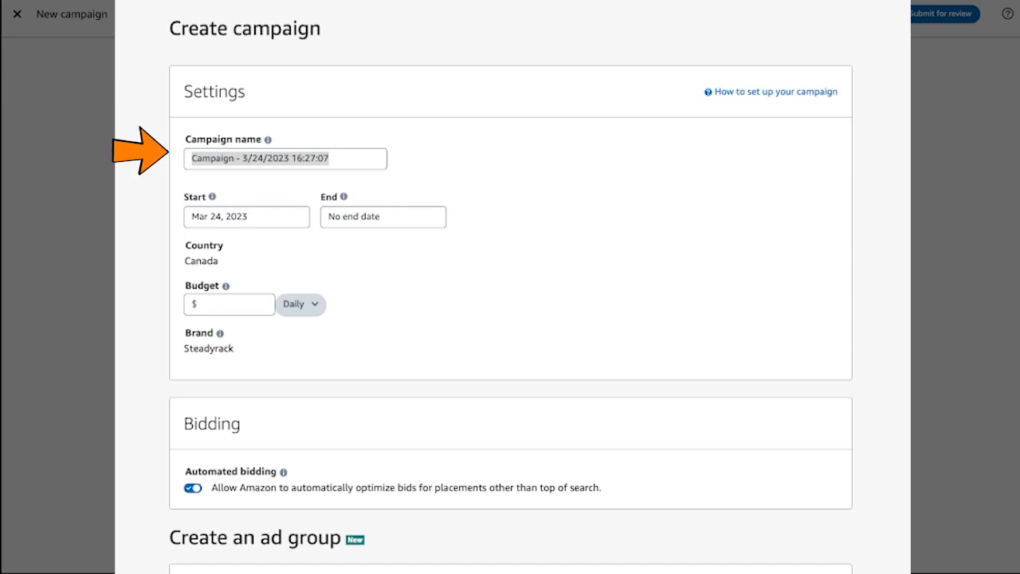
pyautogui.click(343, 159)
pyautogui.moveTo(339, 157); pyautogui.dragTo(189, 157)
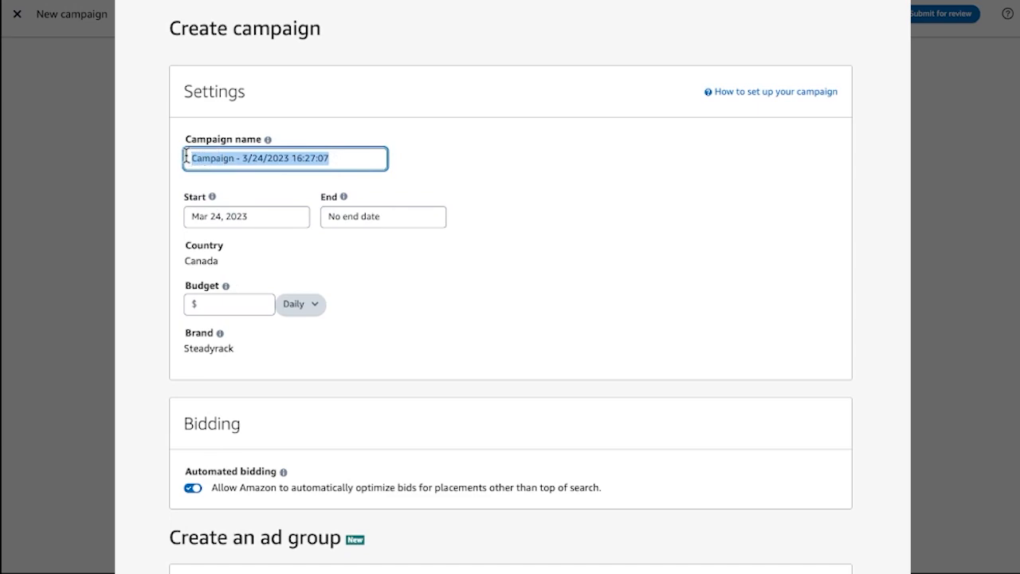
pyautogui.write('All racks - SB - Brand Keywords')
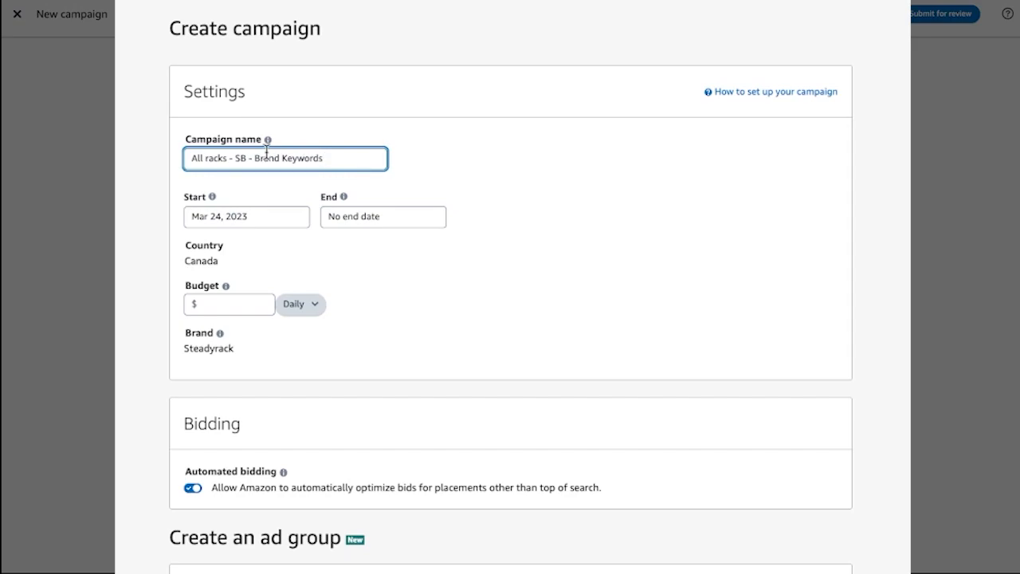
# Set the campaign's daily budget to $100.
pyautogui.scroll(-3, 485, 155)
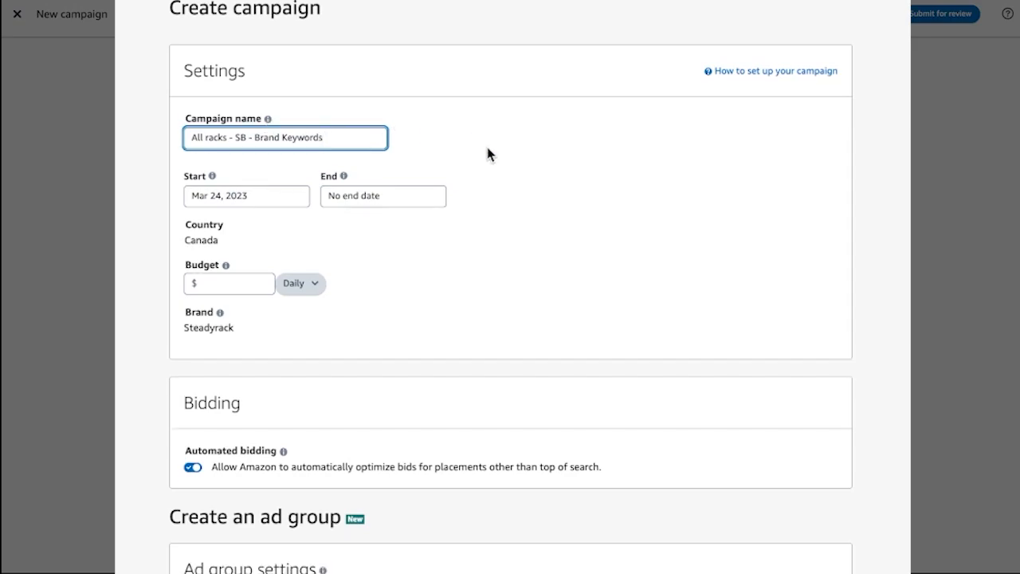
pyautogui.click(236, 191)
pyautogui.write('100')
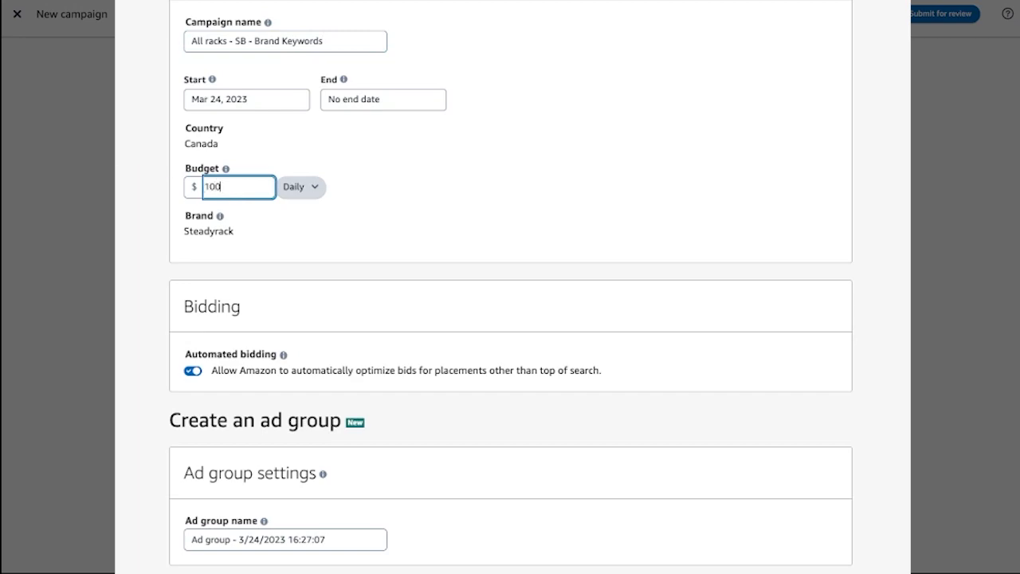
pyautogui.click(340, 227)
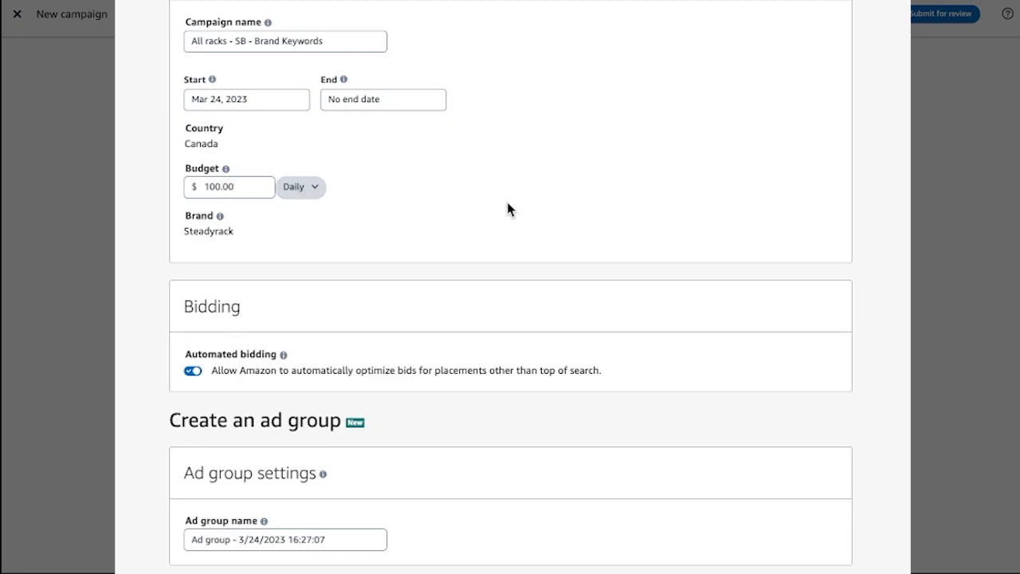
# Rename the ad group as "All racks - SB - Brand Keywords".
pyautogui.scroll(-1, 507, 209)
pyautogui.scroll(-3, 508, 209)
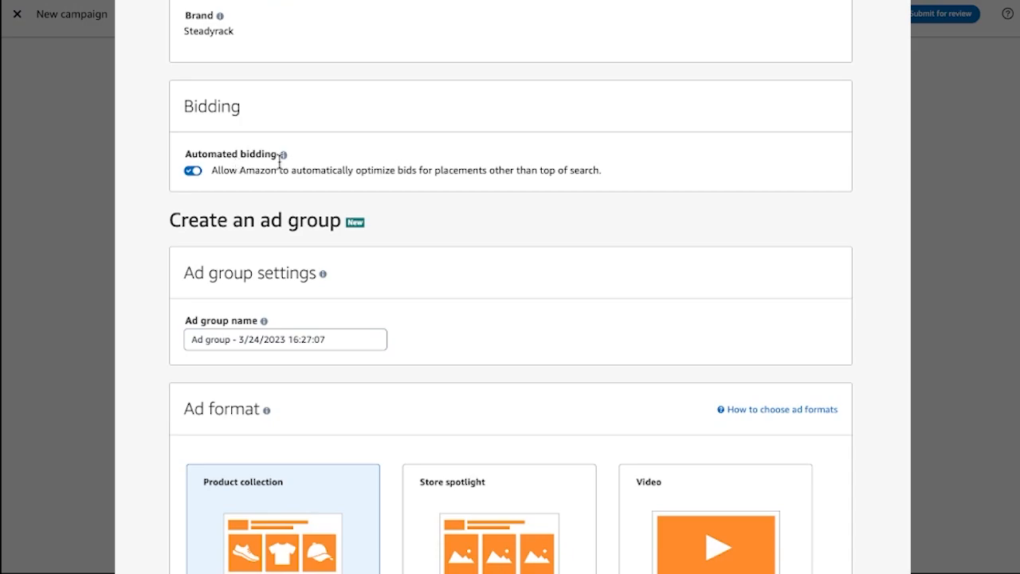
pyautogui.scroll(-3, 481, 166)
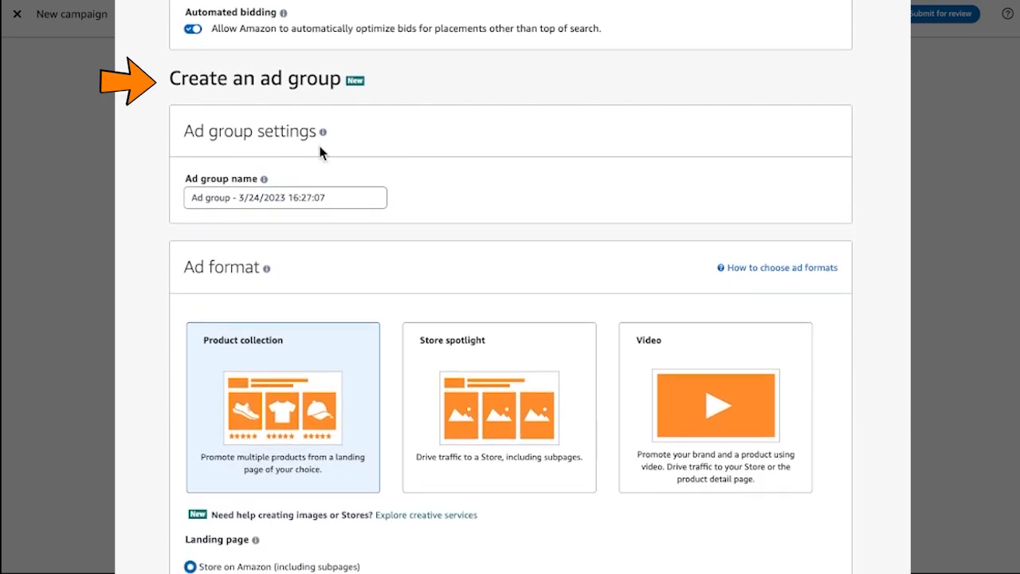
pyautogui.click(344, 197)
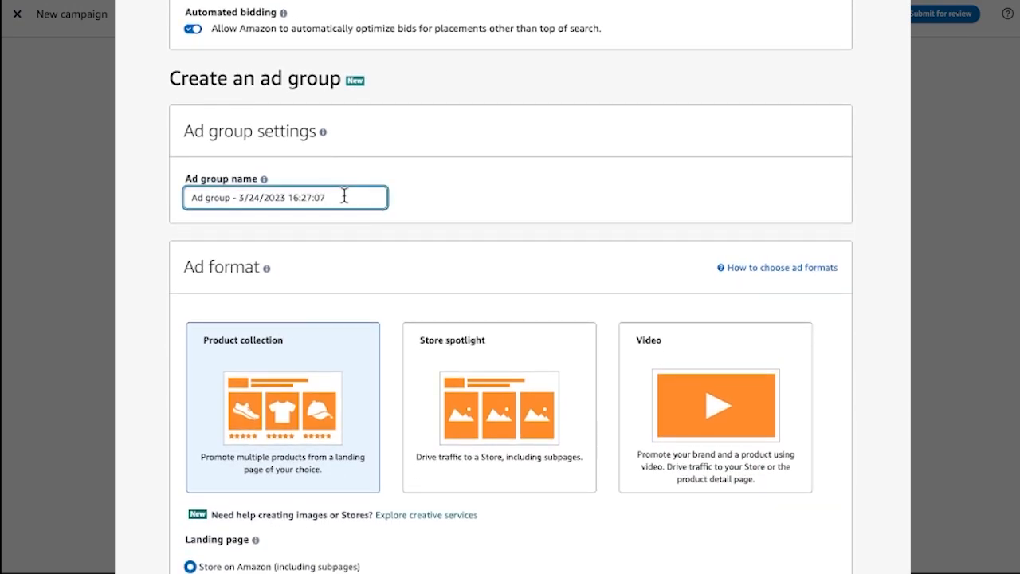
pyautogui.moveTo(344, 197); pyautogui.dragTo(178, 186)
pyautogui.press('BackSpace')
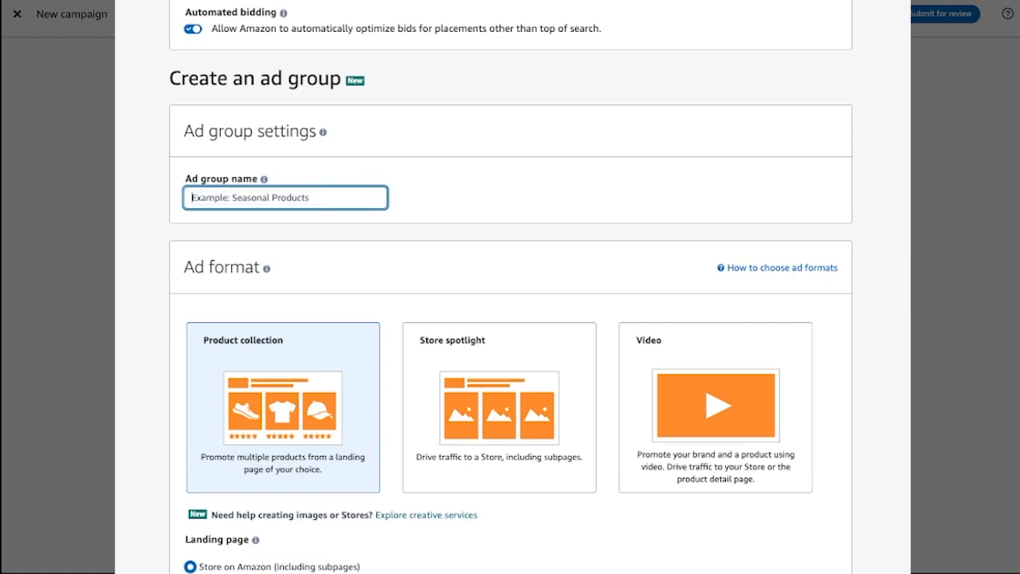
pyautogui.write('All racks - SB - Brand Keywords')
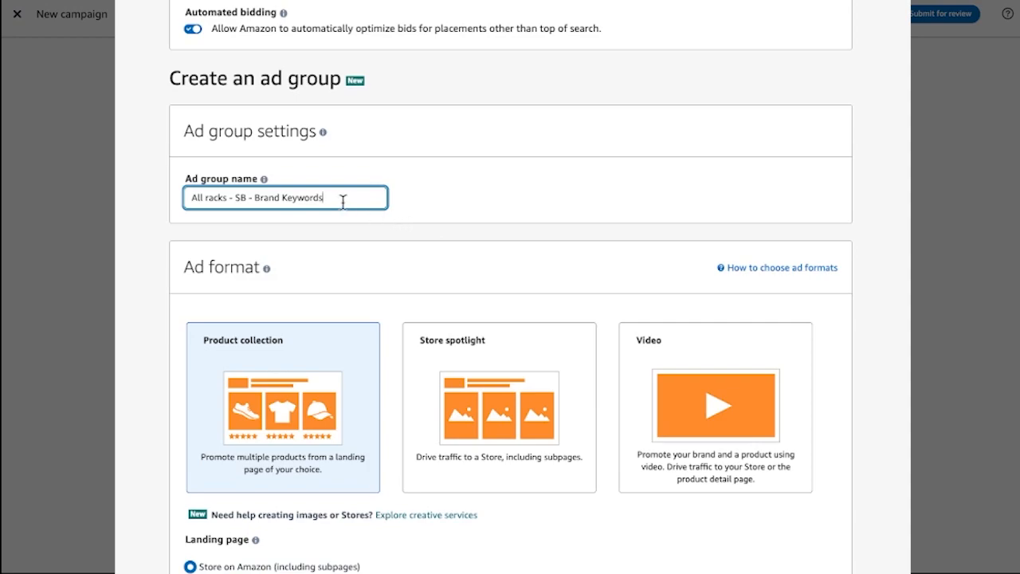
# Try the Video ad format and return the selection to Product collection.
pyautogui.scroll(-1, 877, 223)
pyautogui.scroll(-3, 877, 224)
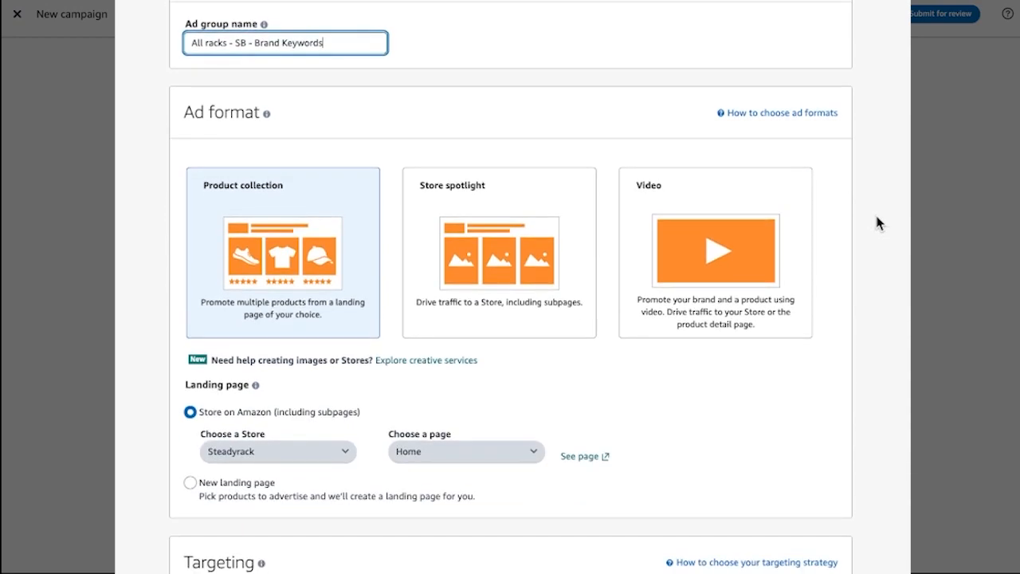
pyautogui.click(744, 189)
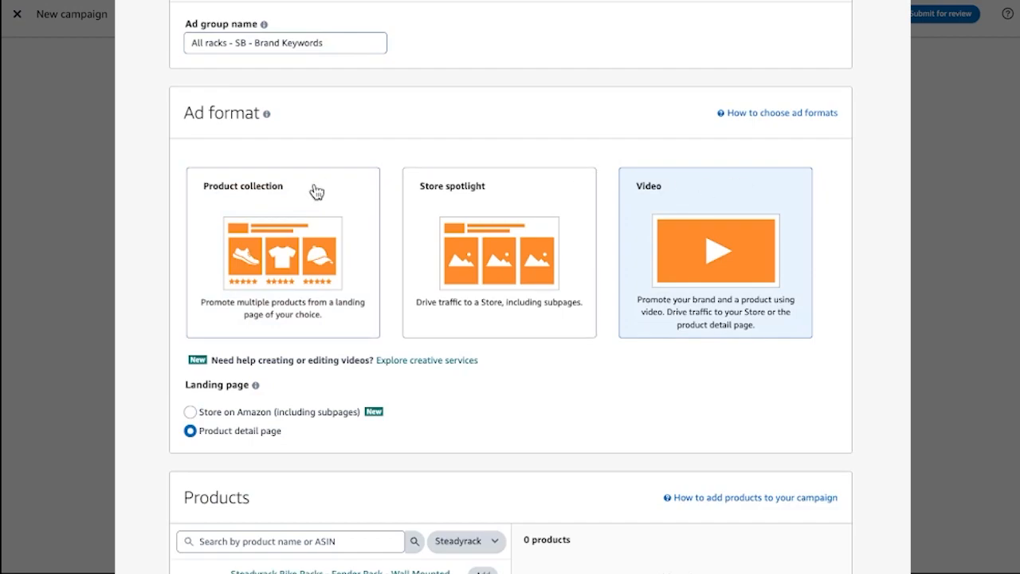
pyautogui.click(298, 231)
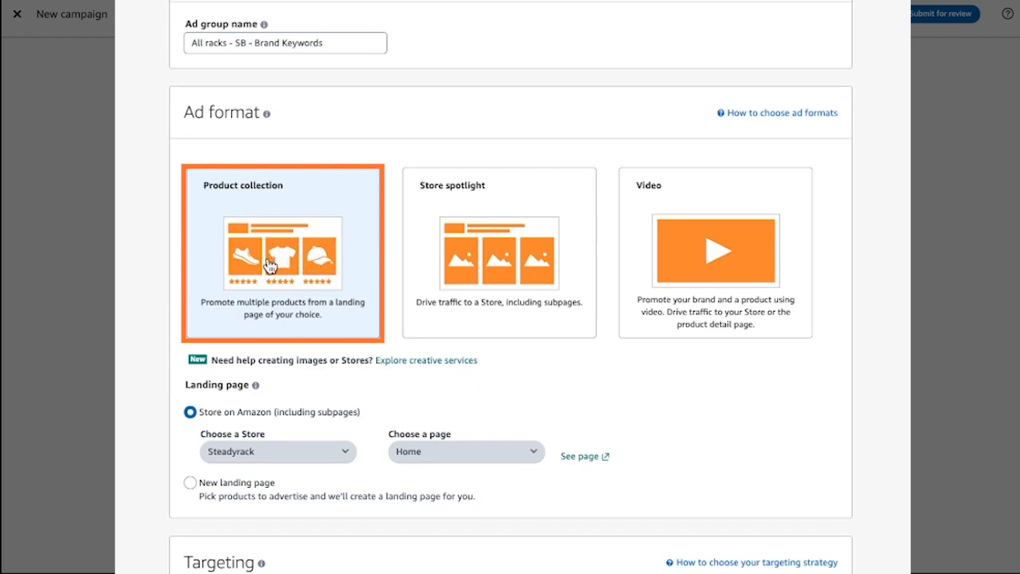
# Try Product targeting for the ad group and switch back to Keyword targeting.
pyautogui.scroll(-2, 314, 260)
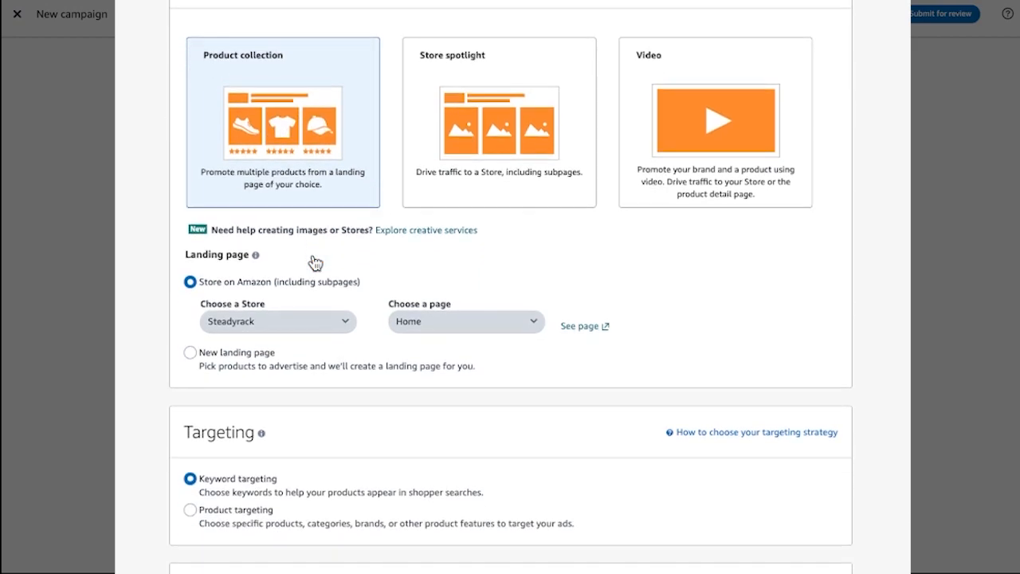
pyautogui.scroll(-1, 364, 262)
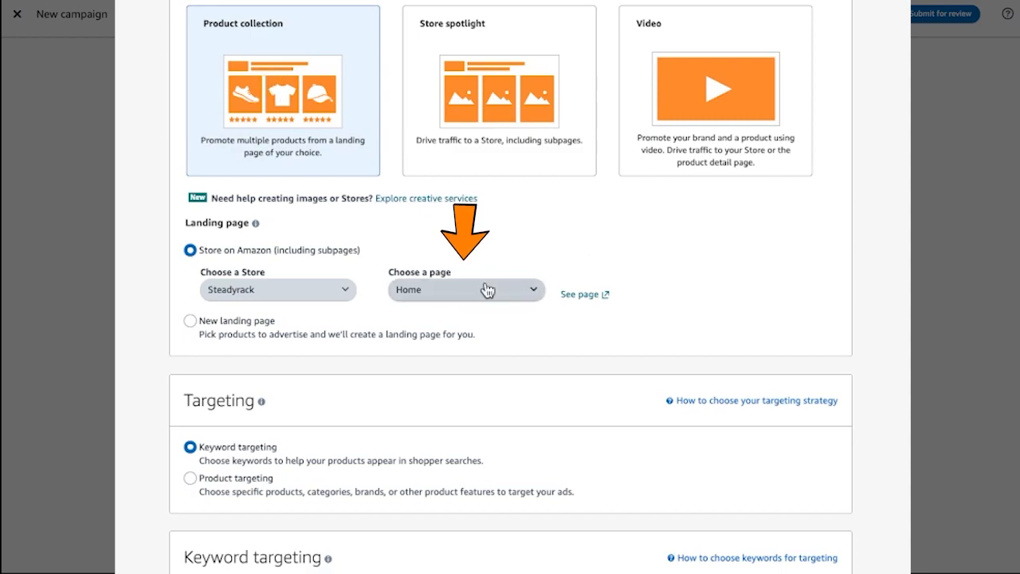
pyautogui.scroll(-2, 627, 293)
pyautogui.scroll(-2, 627, 298)
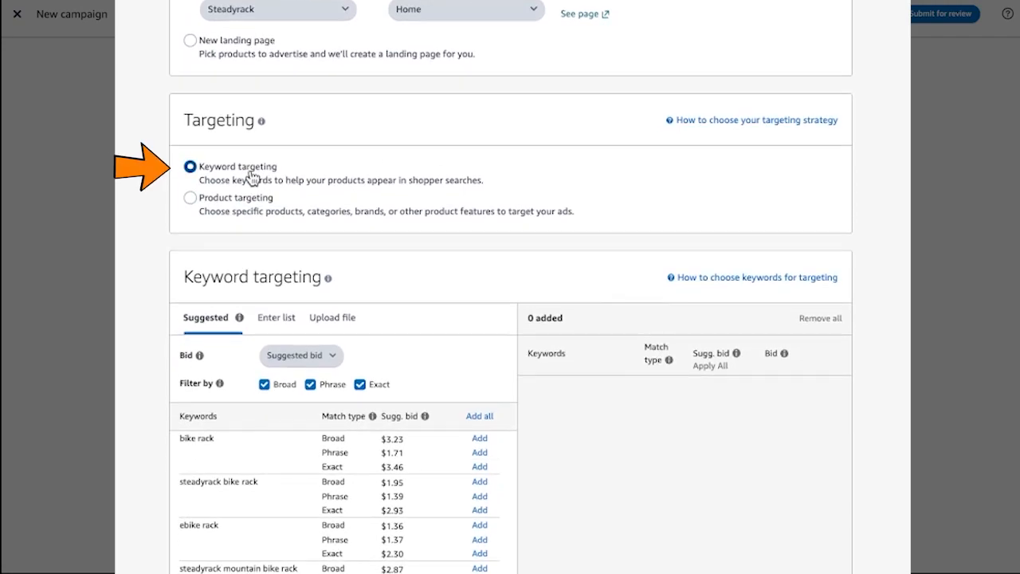
pyautogui.click(190, 198)
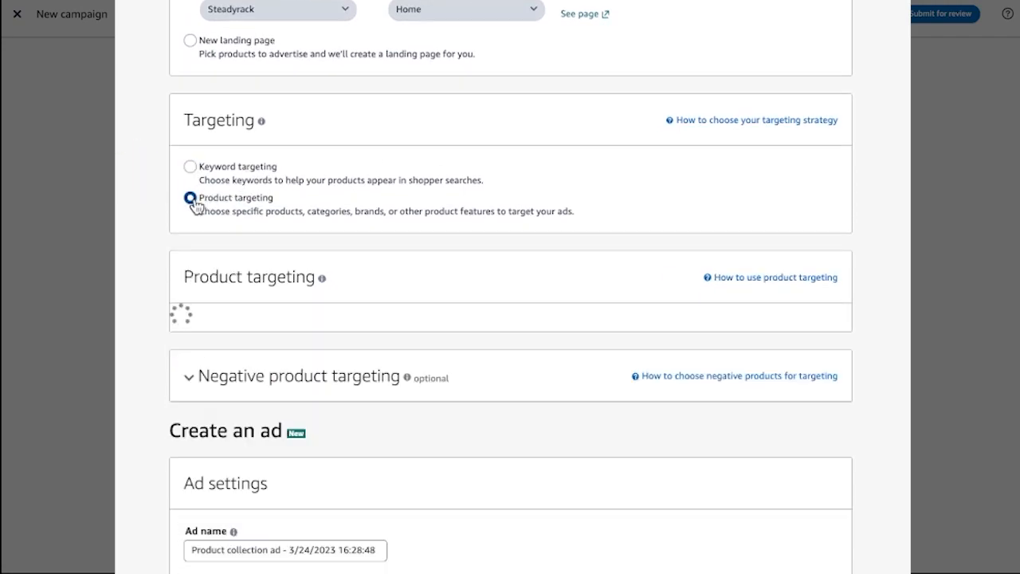
pyautogui.click(191, 168)
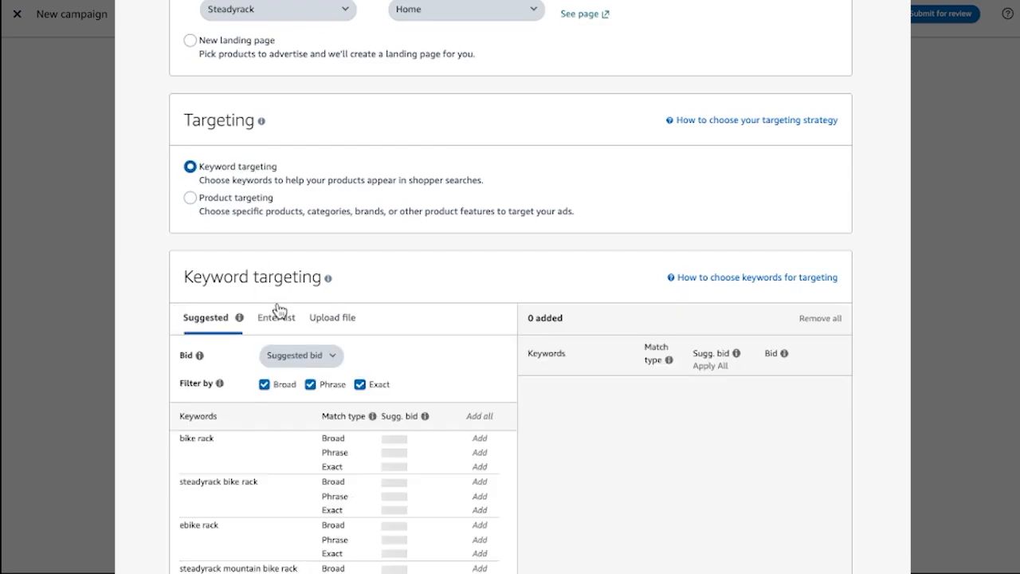
# Enter the prepared list of Steadyrack brand keywords and add them with only the Phrase match type and suggested bids.
pyautogui.scroll(-3, 443, 275)
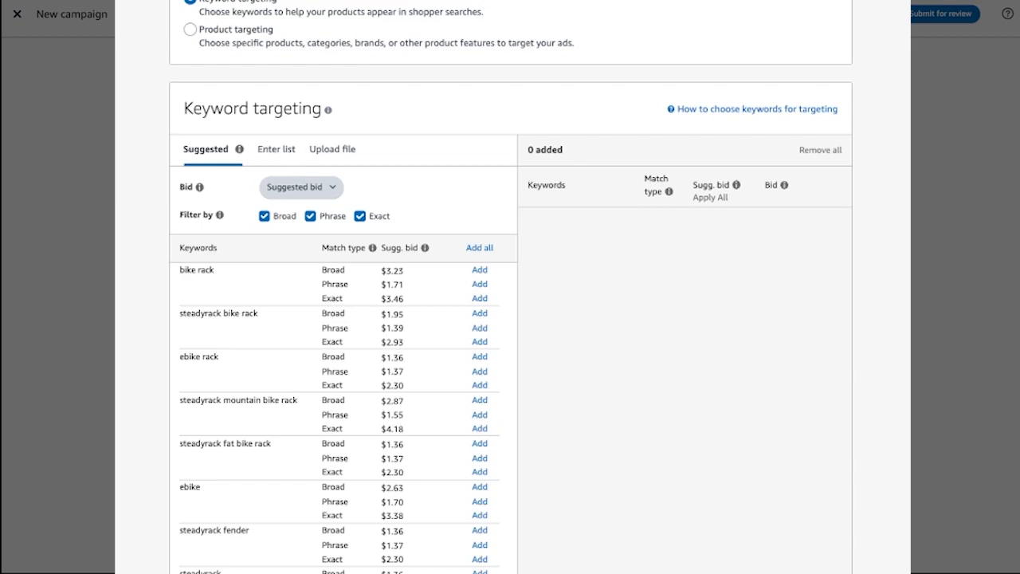
pyautogui.click(279, 152)
pyautogui.click(249, 254)
pyautogui.hotkey('ctrl', 'v')
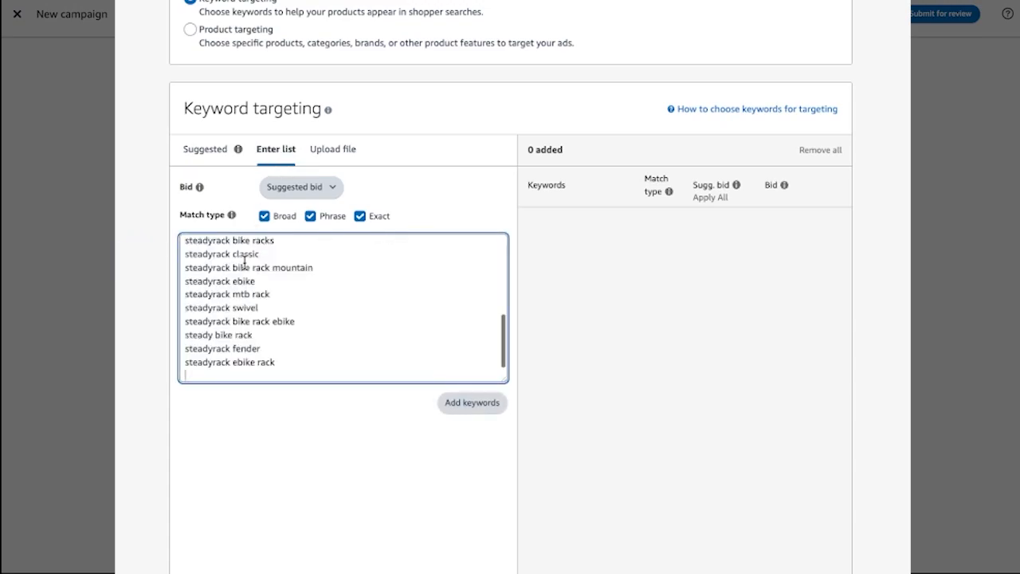
pyautogui.click(267, 216)
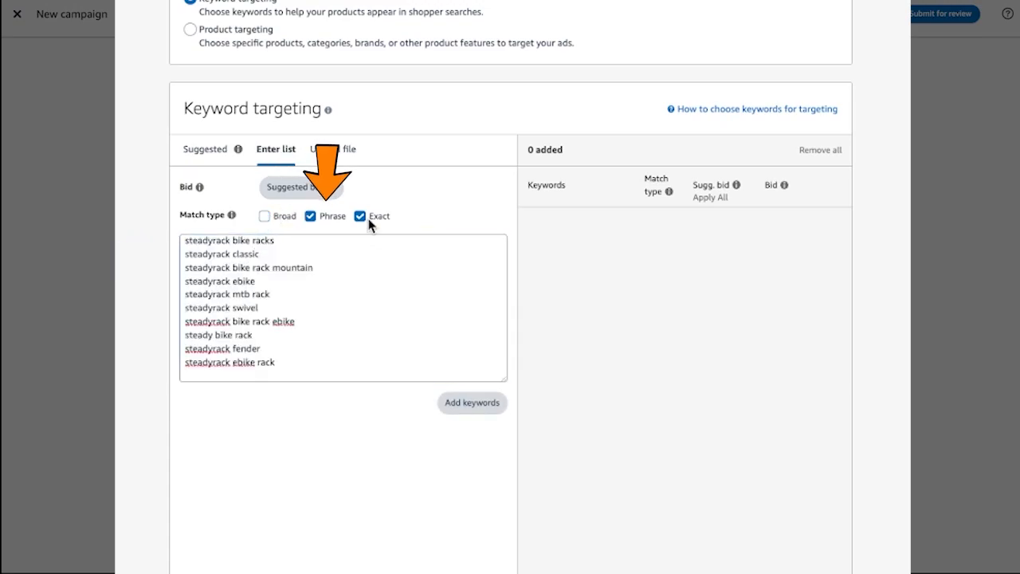
pyautogui.click(360, 218)
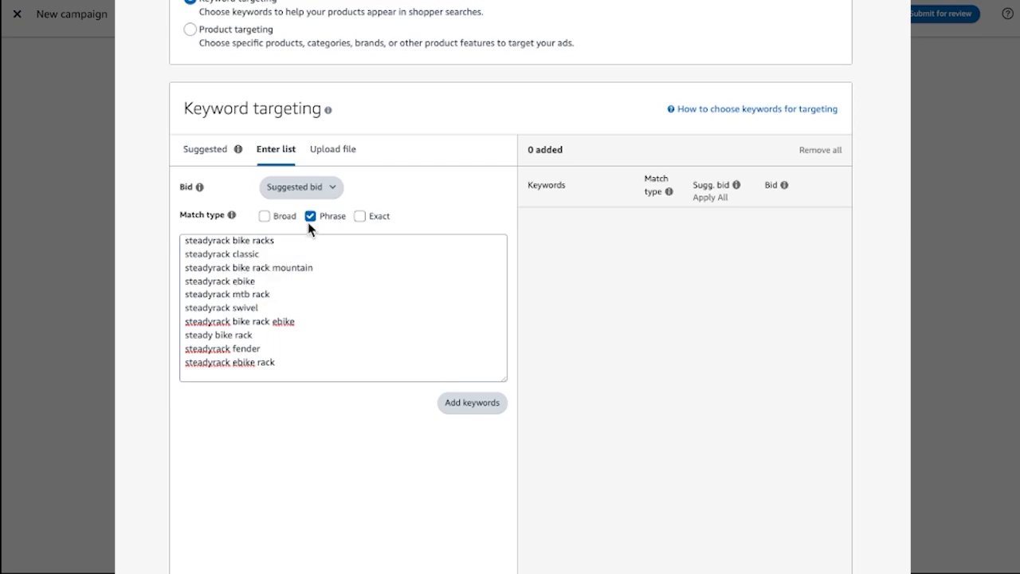
pyautogui.click(457, 405)
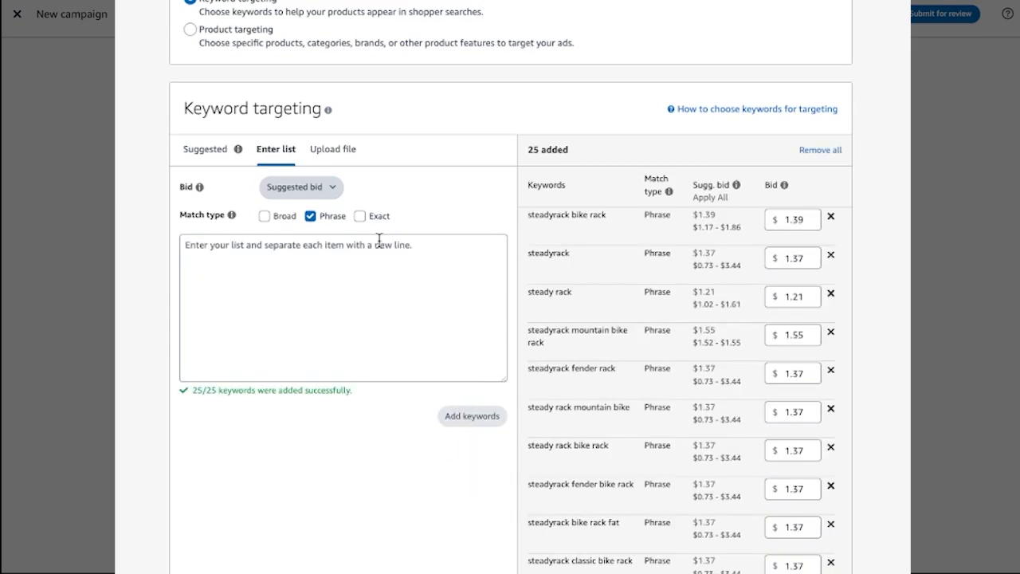
# Review the added keywords and their bids, and examine the ad settings and creative sections below them.
pyautogui.scroll(-8, 725, 338)
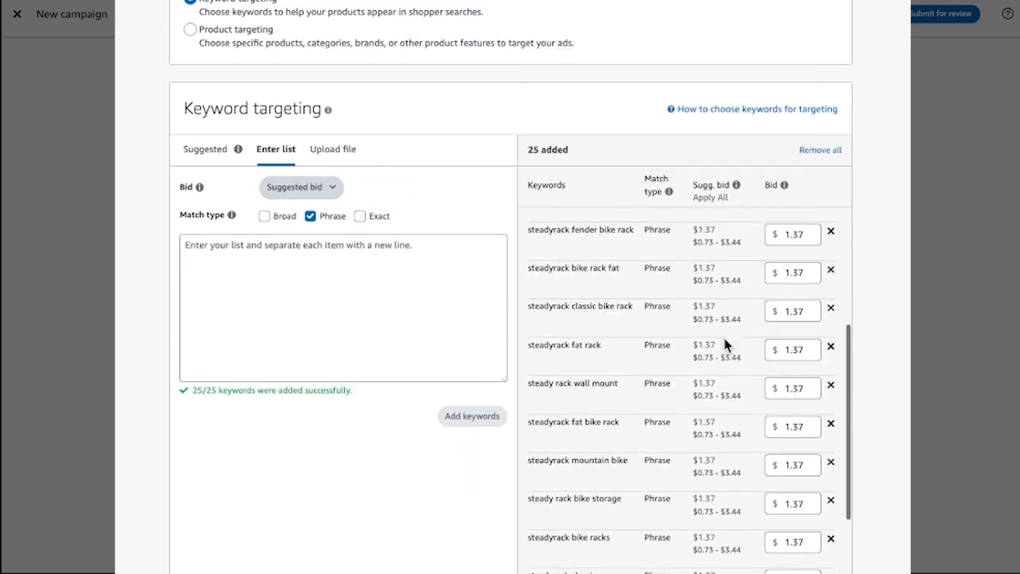
pyautogui.scroll(-3, 724, 342)
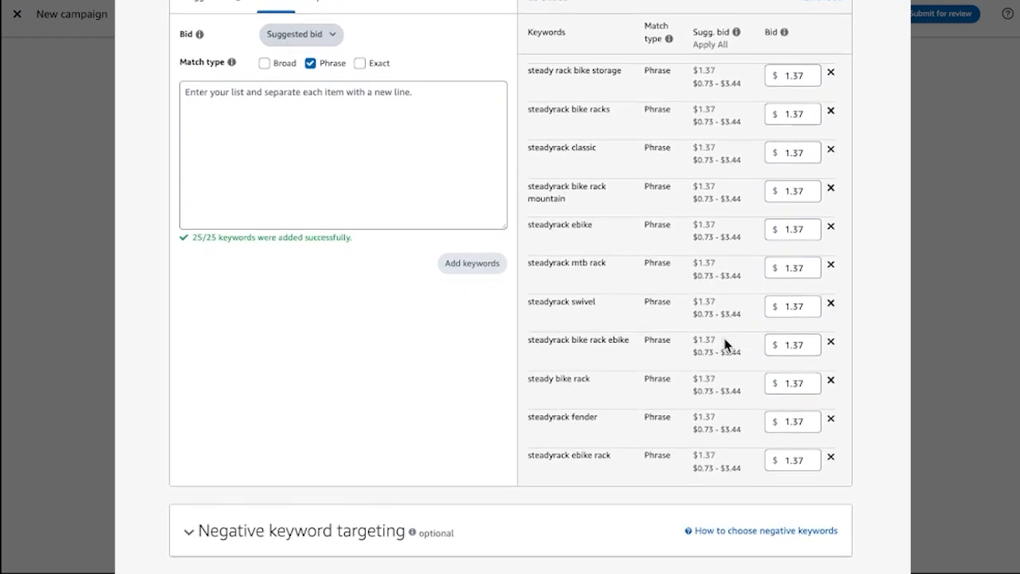
pyautogui.scroll(-4, 815, 177)
pyautogui.scroll(-7, 814, 177)
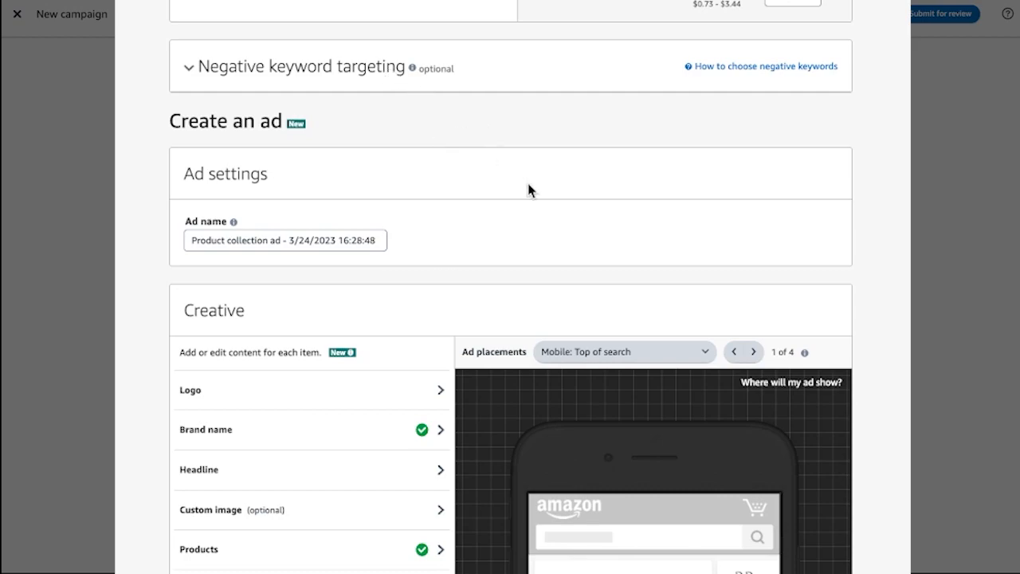
pyautogui.scroll(-1, 478, 178)
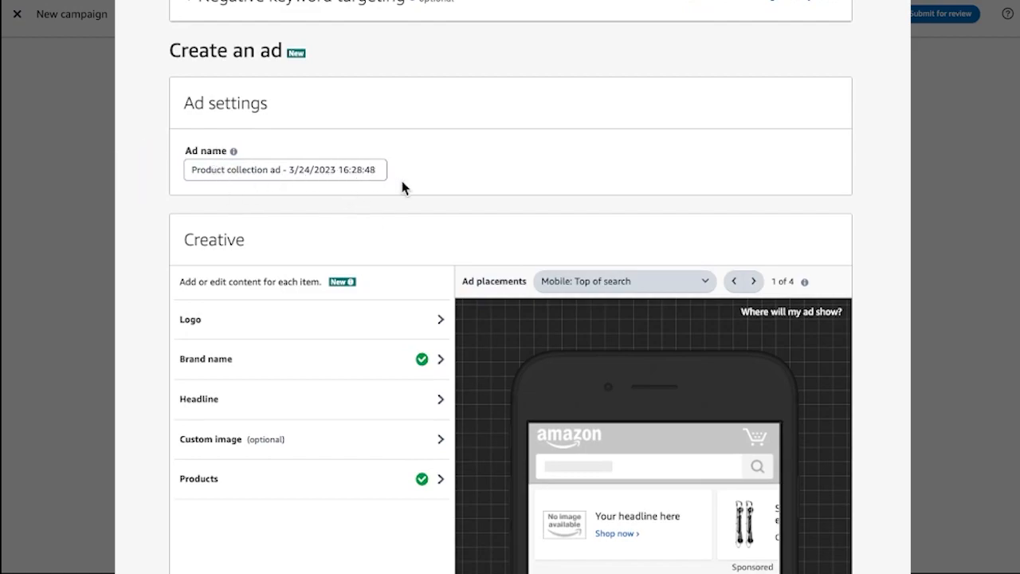
pyautogui.scroll(-1, 402, 187)
pyautogui.scroll(-1, 402, 189)
pyautogui.scroll(1, 403, 188)
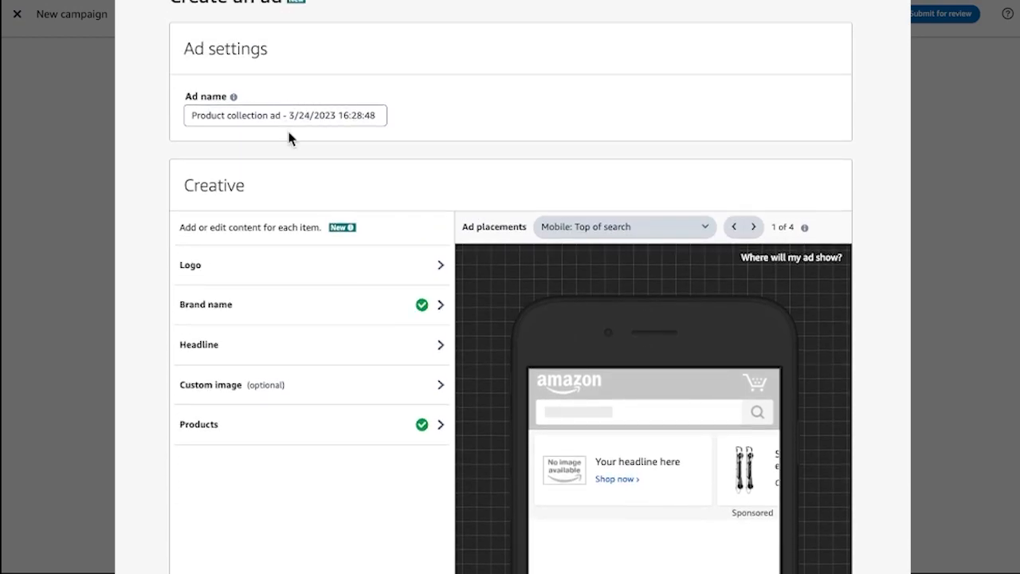
pyautogui.scroll(-1, 396, 126)
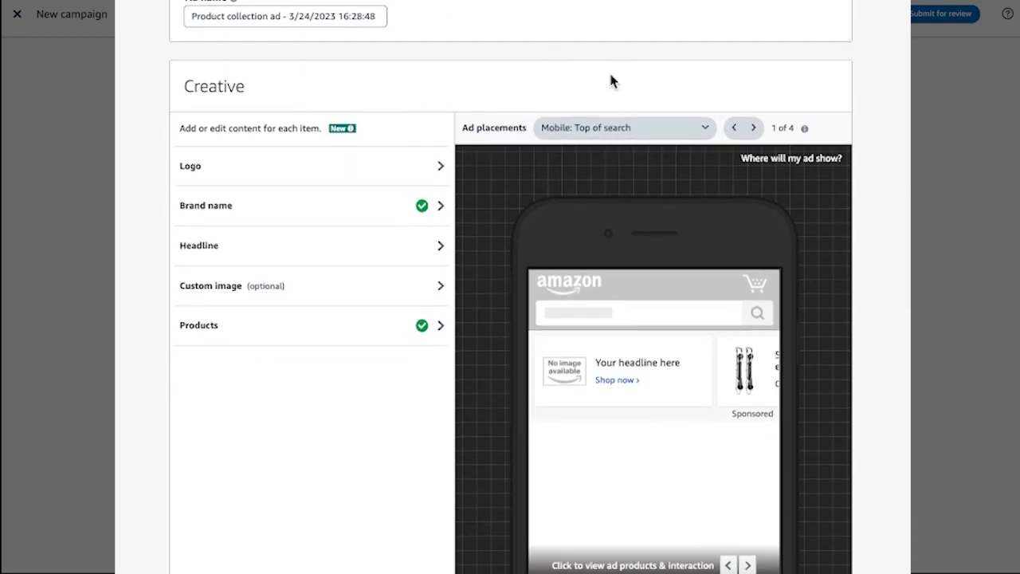
# Replace the first product in the ad creative with the Steadyrack Mountain Bike rack, ASIN B07PZ6S693.
pyautogui.scroll(1, 409, 358)
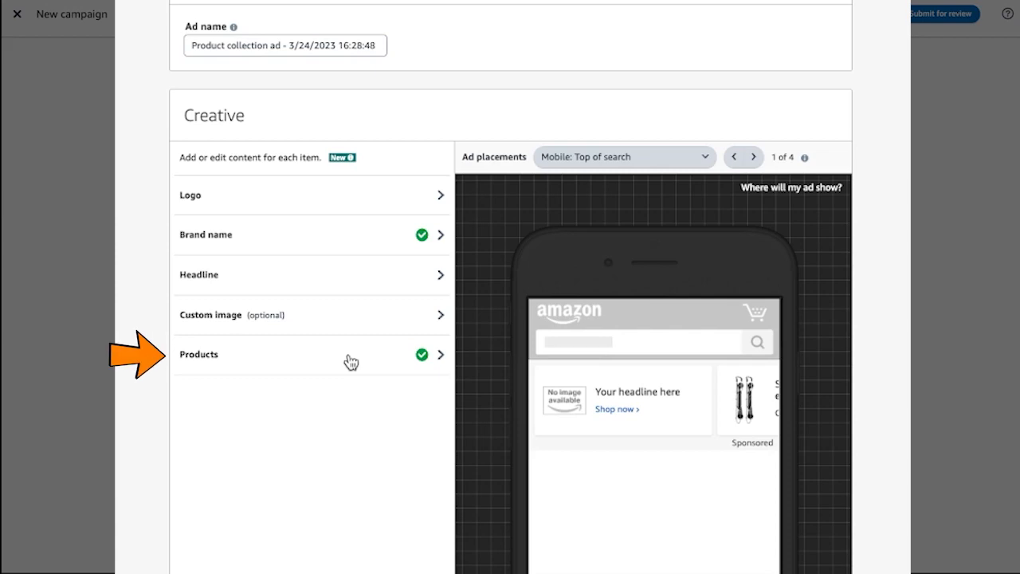
pyautogui.click(378, 360)
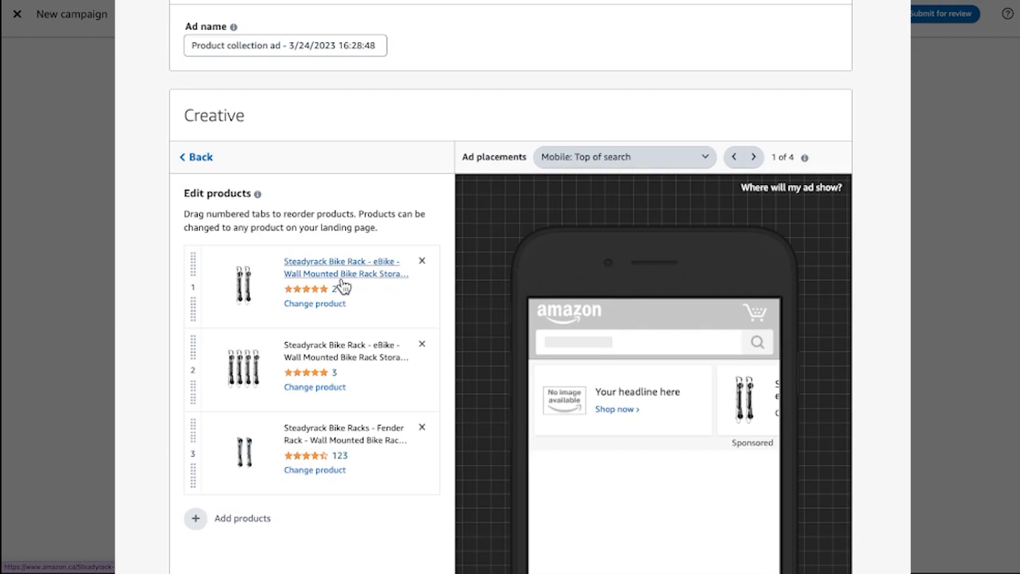
pyautogui.click(322, 307)
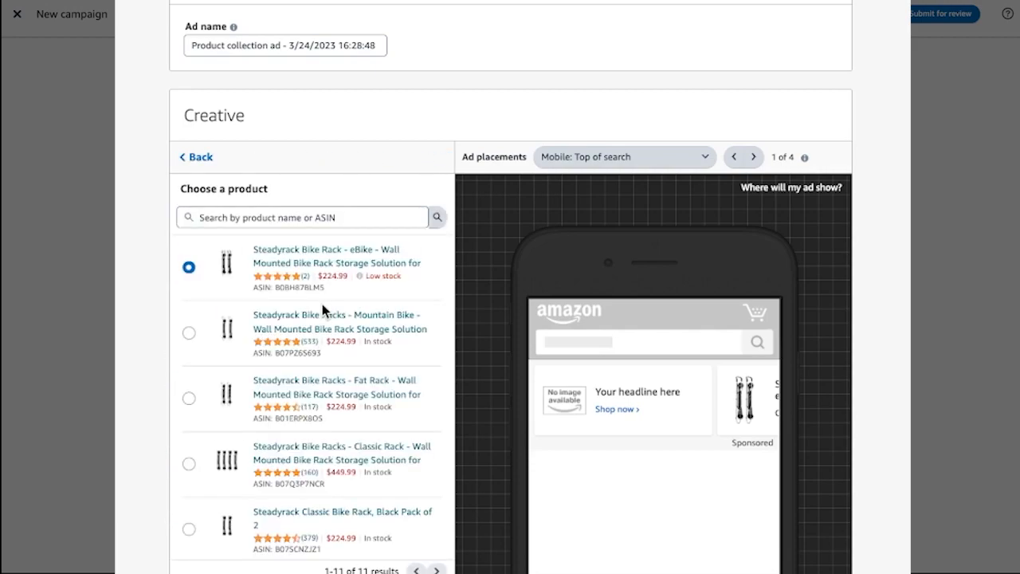
pyautogui.click(189, 335)
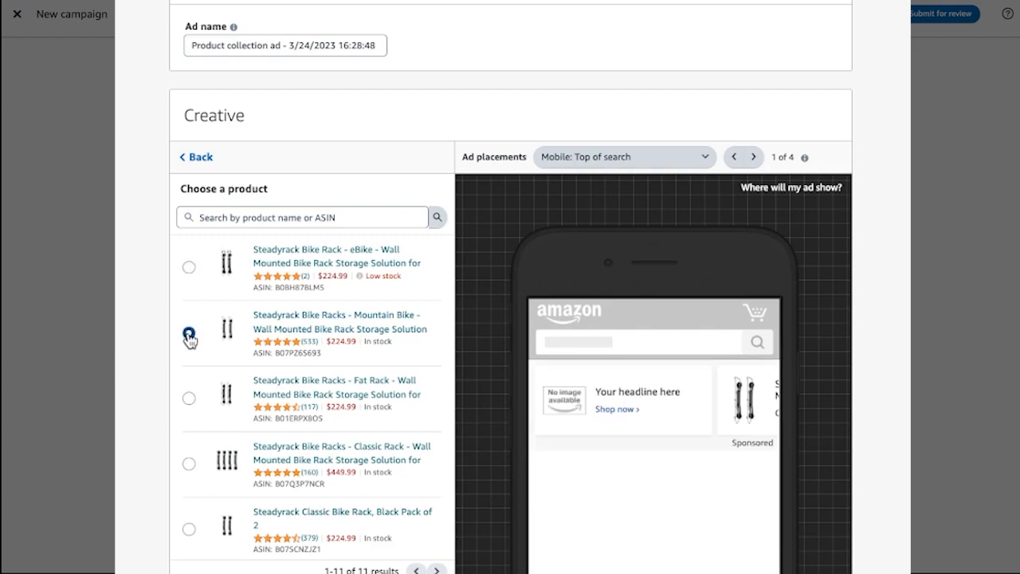
pyautogui.click(194, 162)
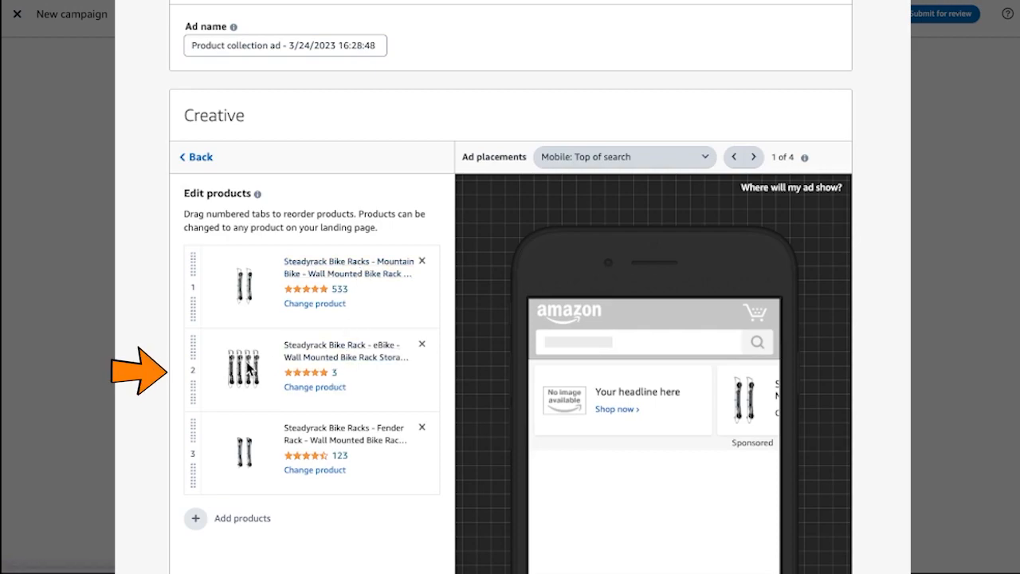
# Swap the creative's second product, the eBike rack, for Steadyrack Classic Bike Rack, Black Pack of 2, placing it ahead of the Fender Rack.
pyautogui.click(422, 345)
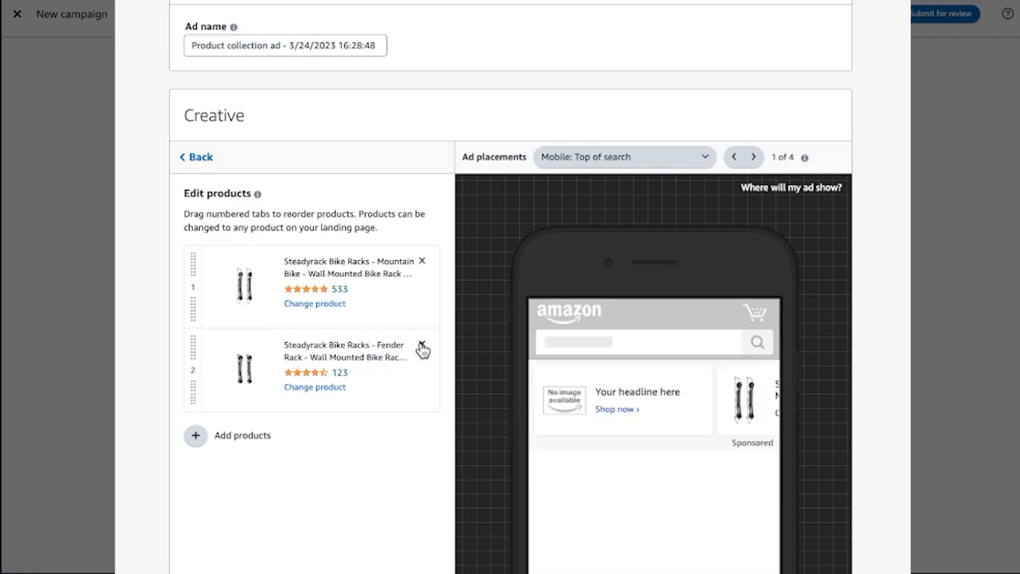
pyautogui.click(194, 436)
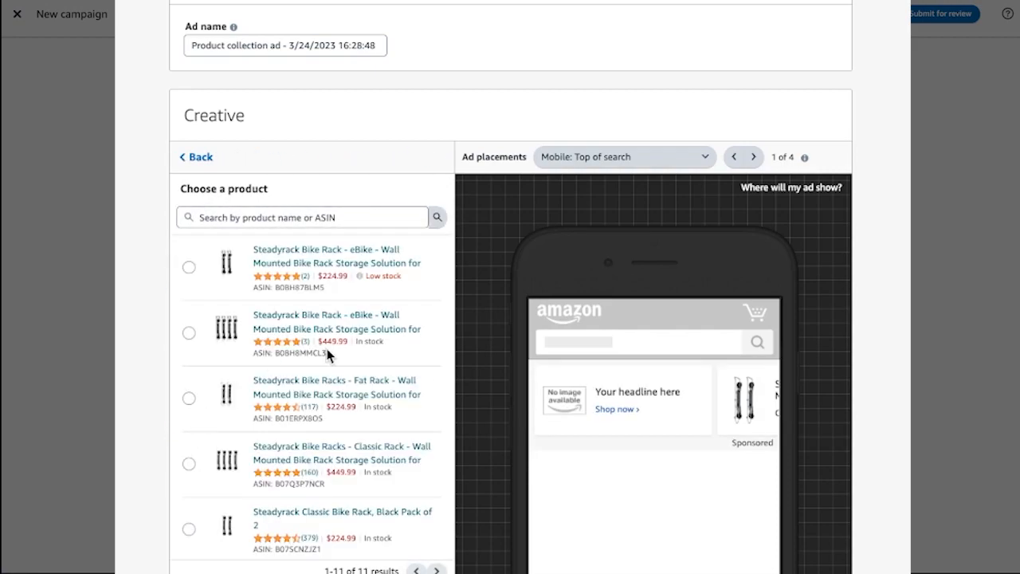
pyautogui.click(313, 217)
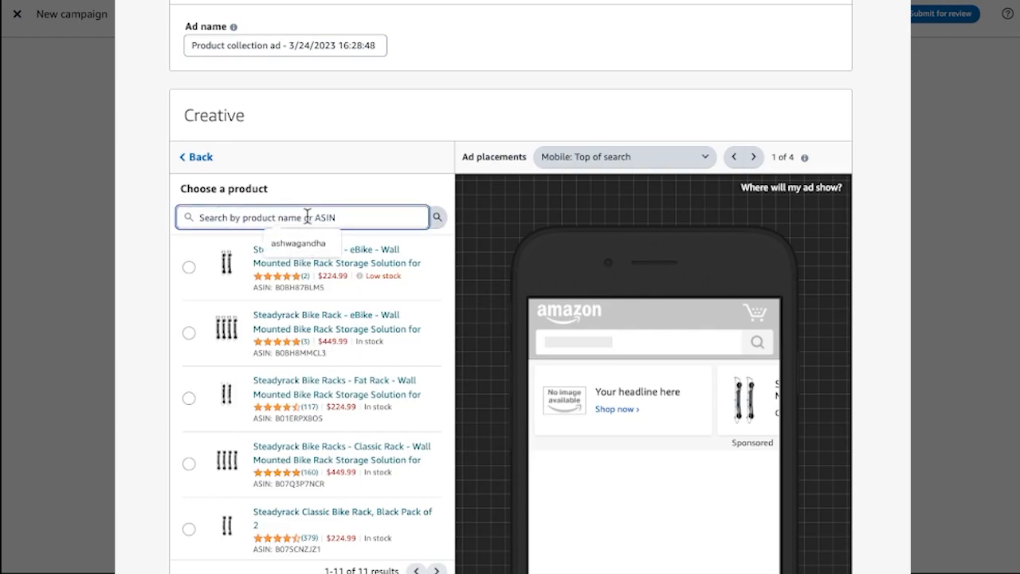
pyautogui.write('classic')
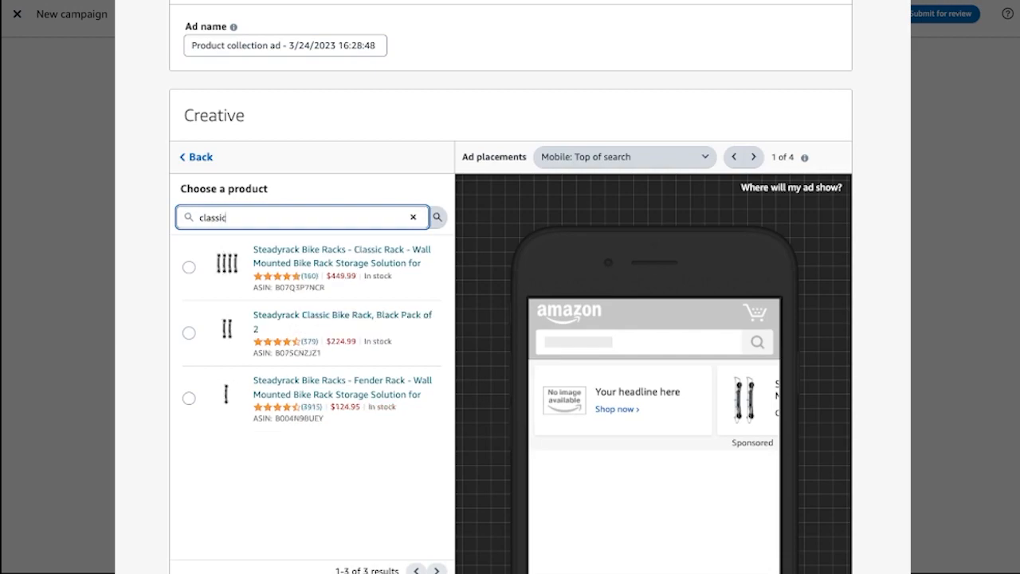
pyautogui.click(319, 326)
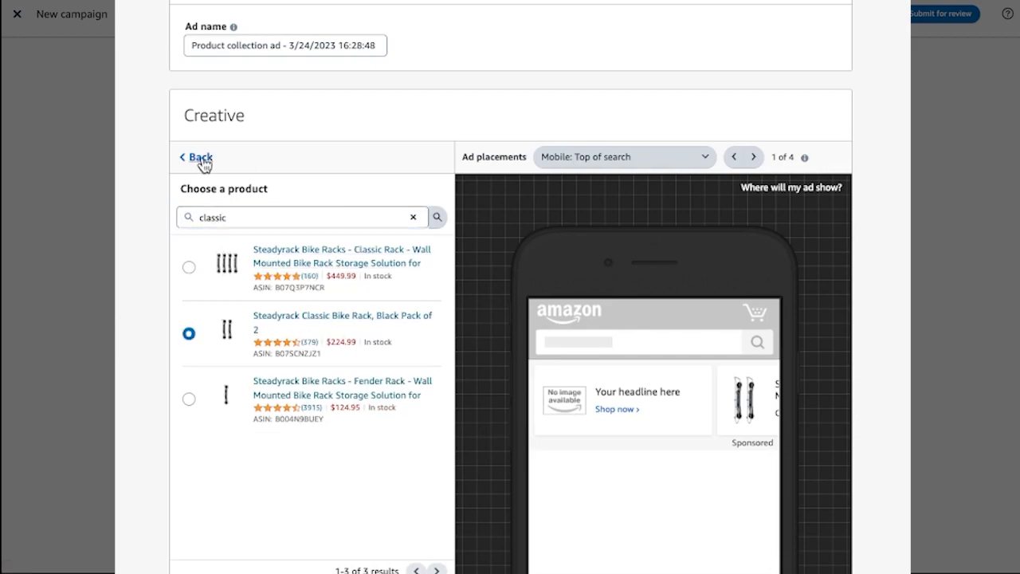
pyautogui.click(201, 159)
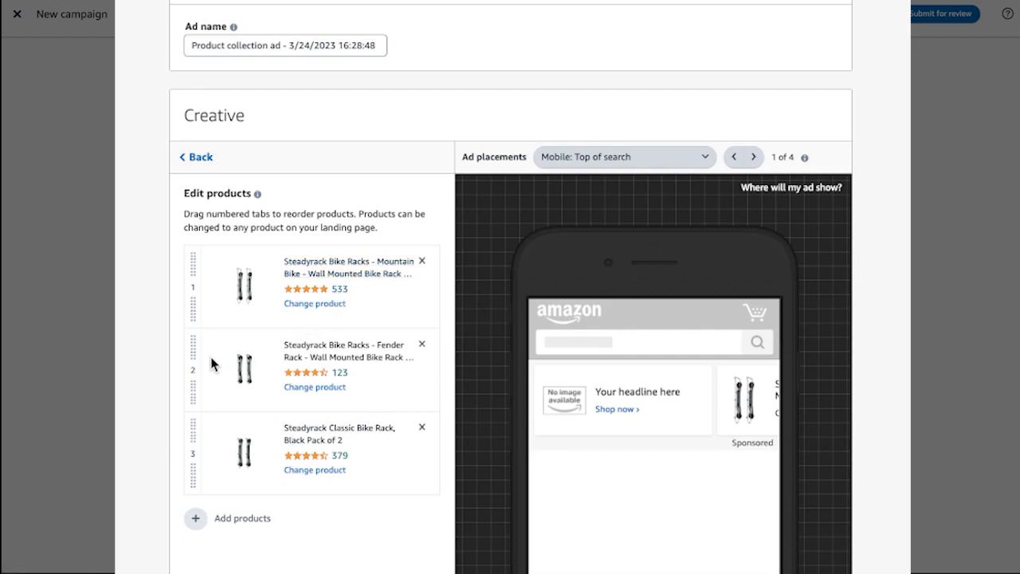
pyautogui.moveTo(193, 349); pyautogui.dragTo(191, 424)
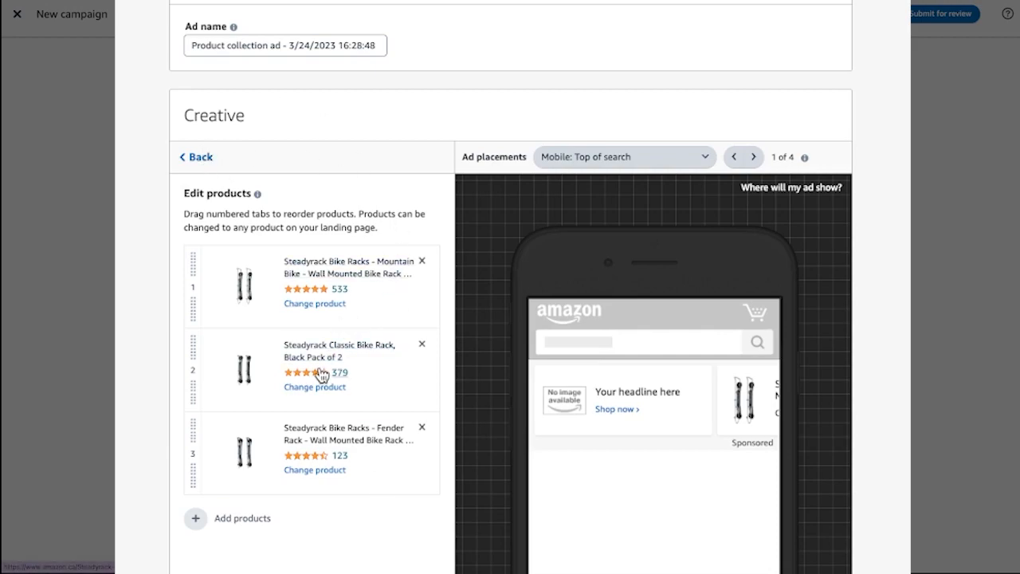
pyautogui.click(200, 157)
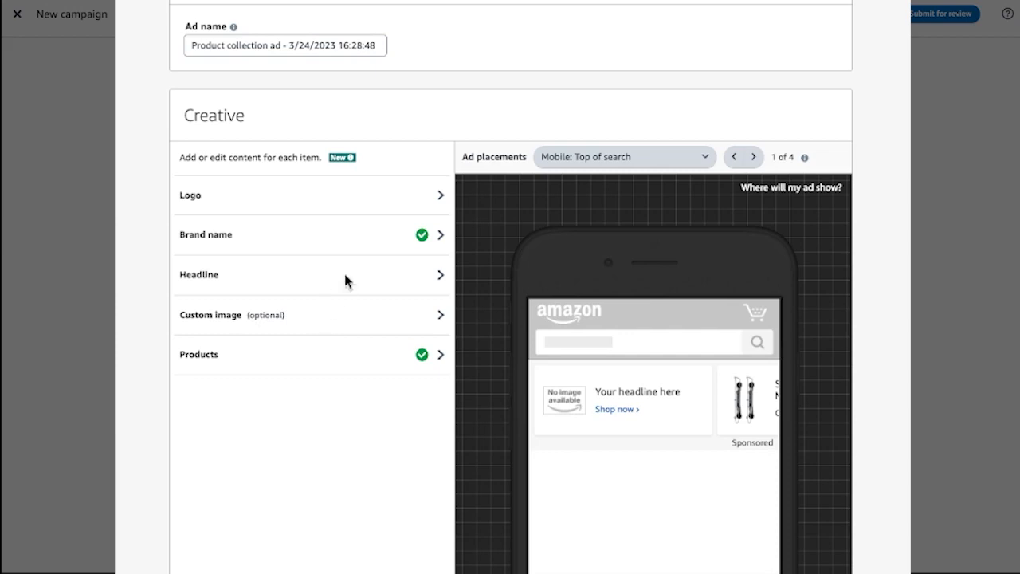
# Add the headline "Space Saving, Vertically Mounted Bike Rack Storage" to the ad creative.
pyautogui.click(388, 275)
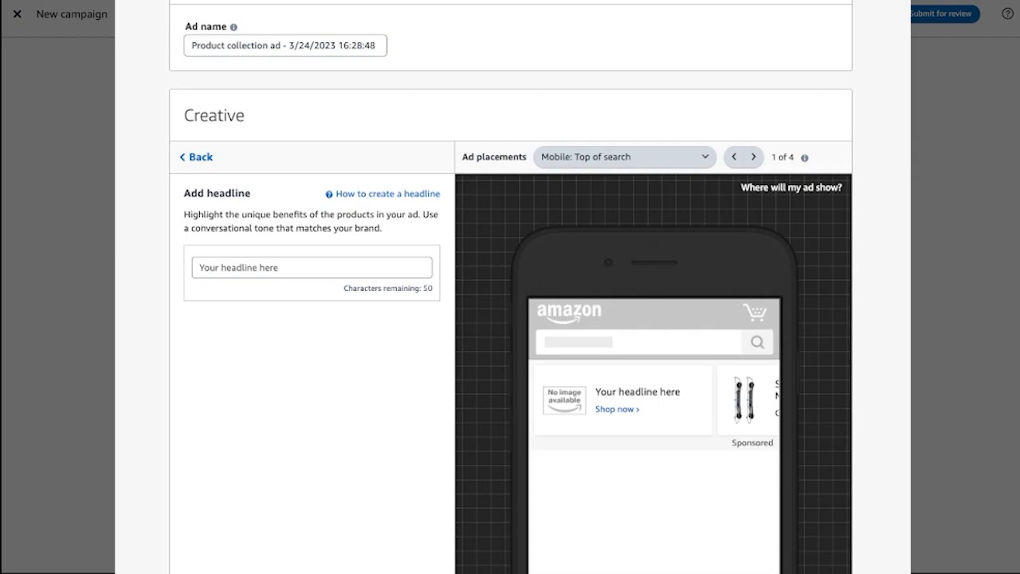
pyautogui.click(229, 269)
pyautogui.write('Space Saving, Vertically Mounted Bike Rack Storage')
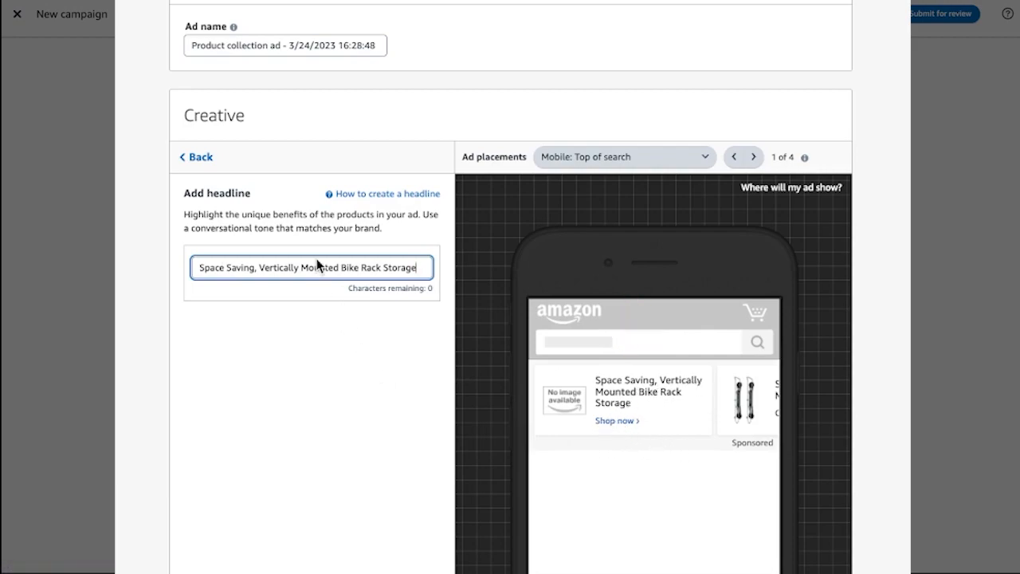
pyautogui.click(201, 158)
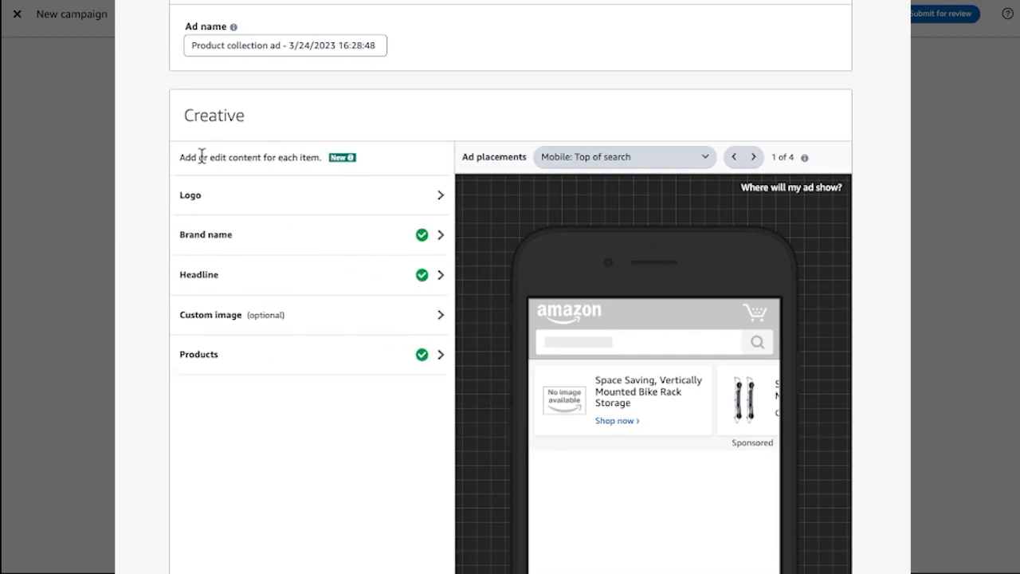
# Set the ad's logo to the red-on-white Steadyrack image (2906 x 422 px) from the creative assets.
pyautogui.click(341, 200)
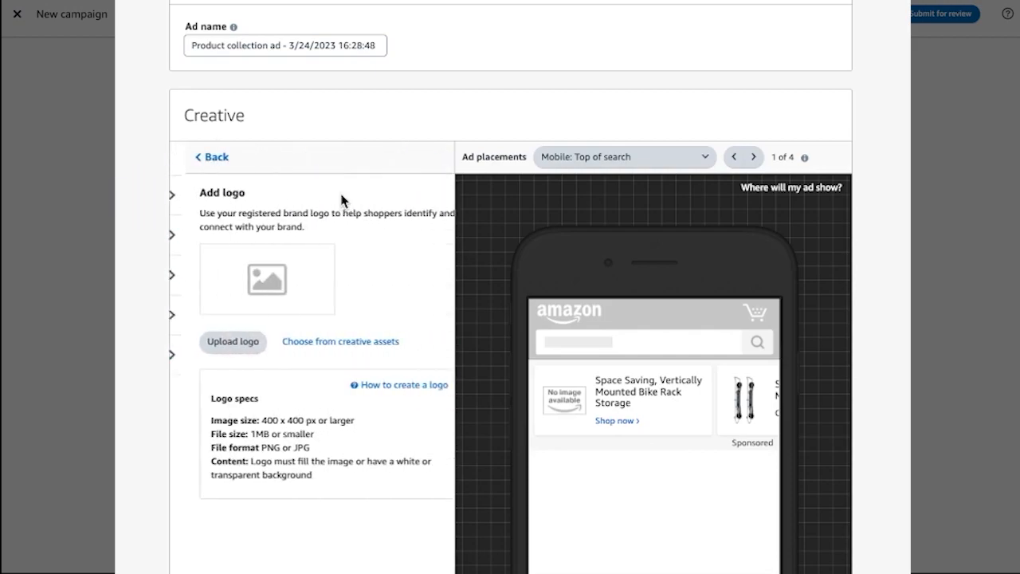
pyautogui.click(303, 341)
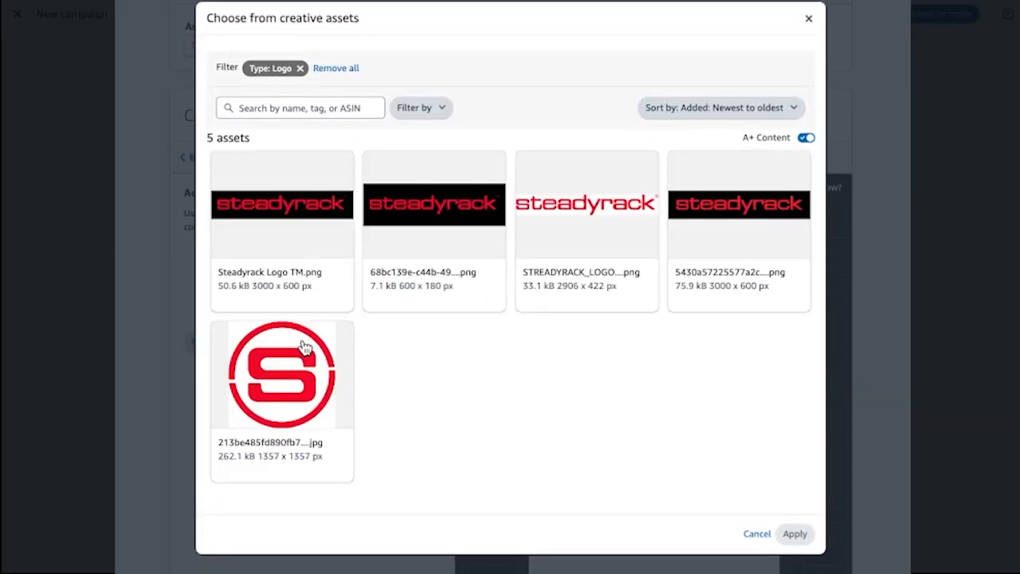
pyautogui.click(571, 211)
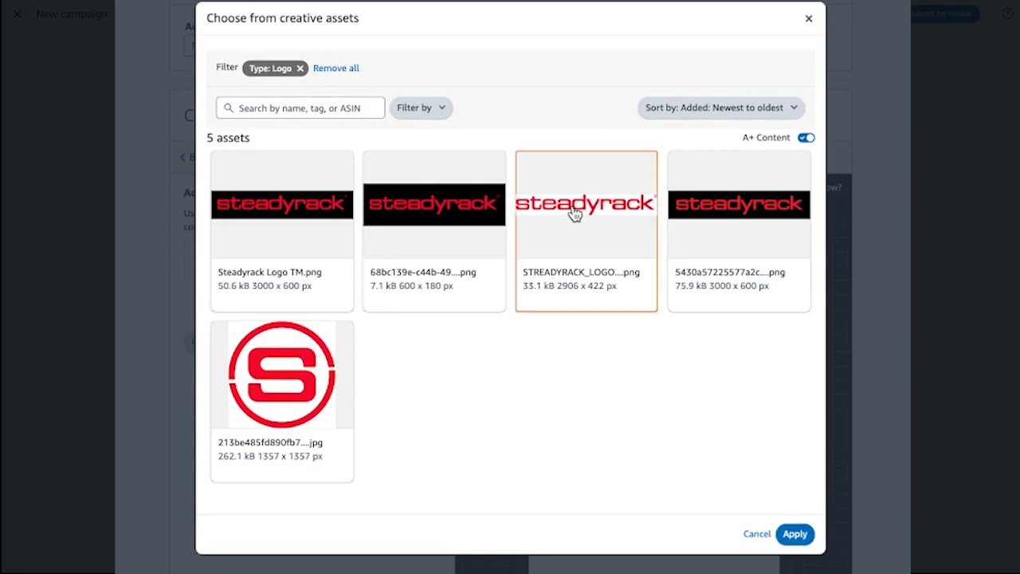
pyautogui.click(794, 534)
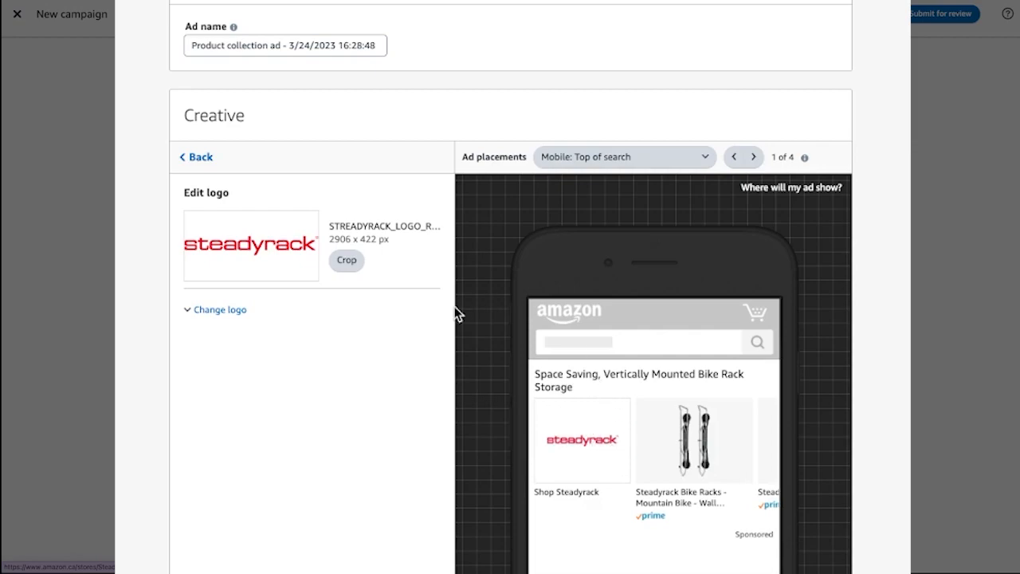
pyautogui.click(205, 163)
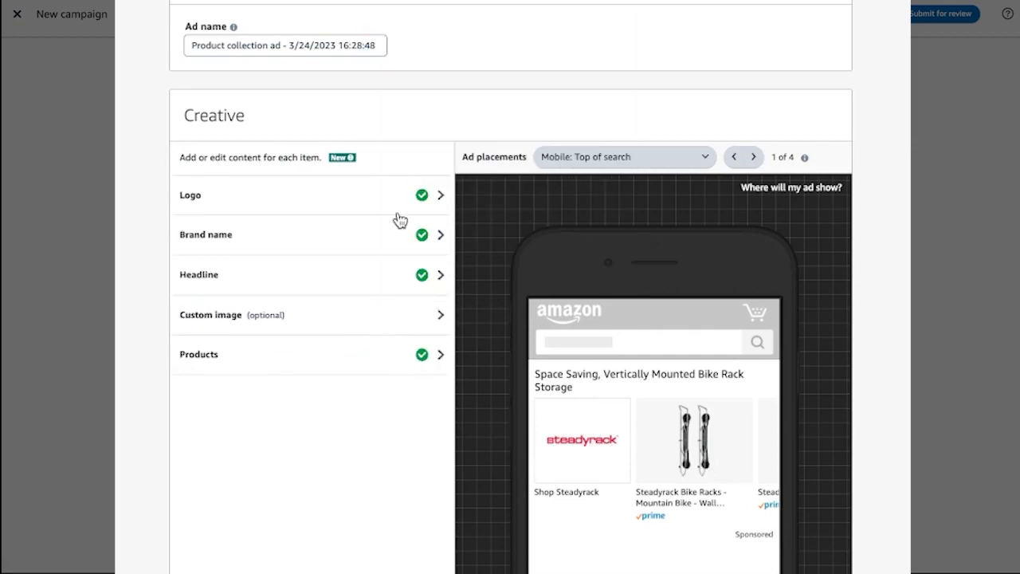
# Check the keyword targeting and creative sections once more and submit the campaign for review.
pyautogui.scroll(-1, 337, 342)
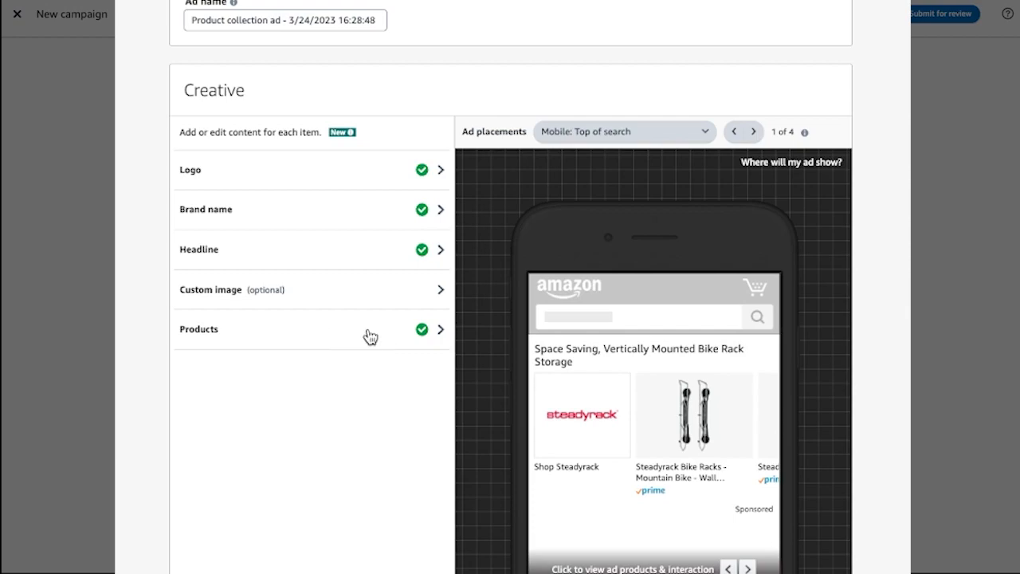
pyautogui.scroll(10, 370, 337)
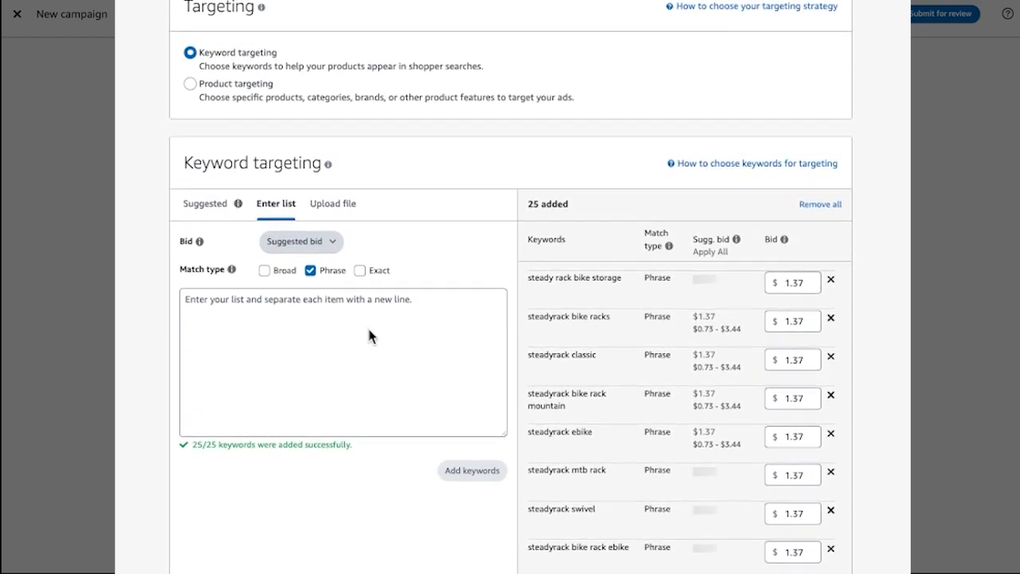
pyautogui.scroll(-2, 372, 338)
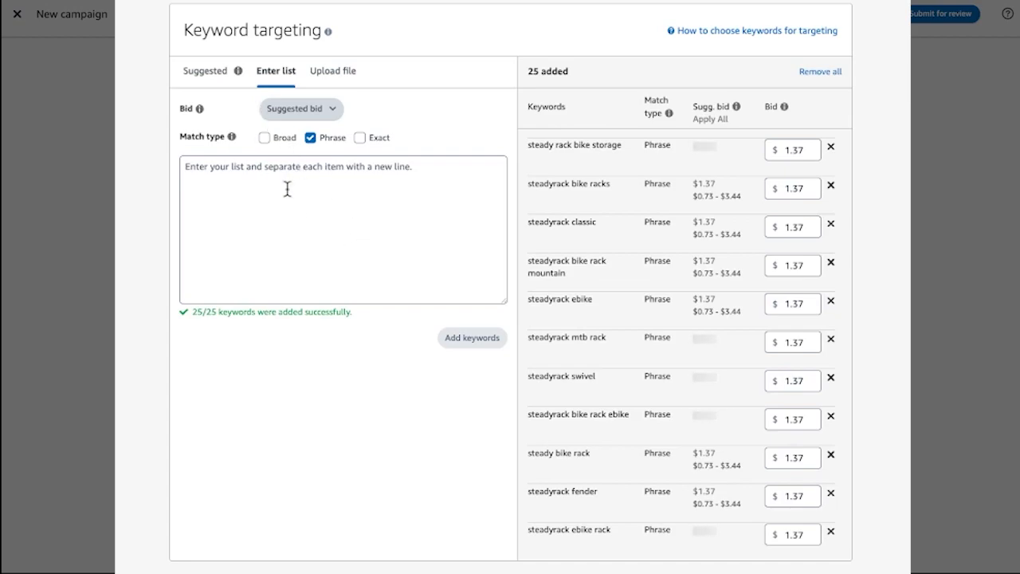
pyautogui.scroll(-10, 287, 189)
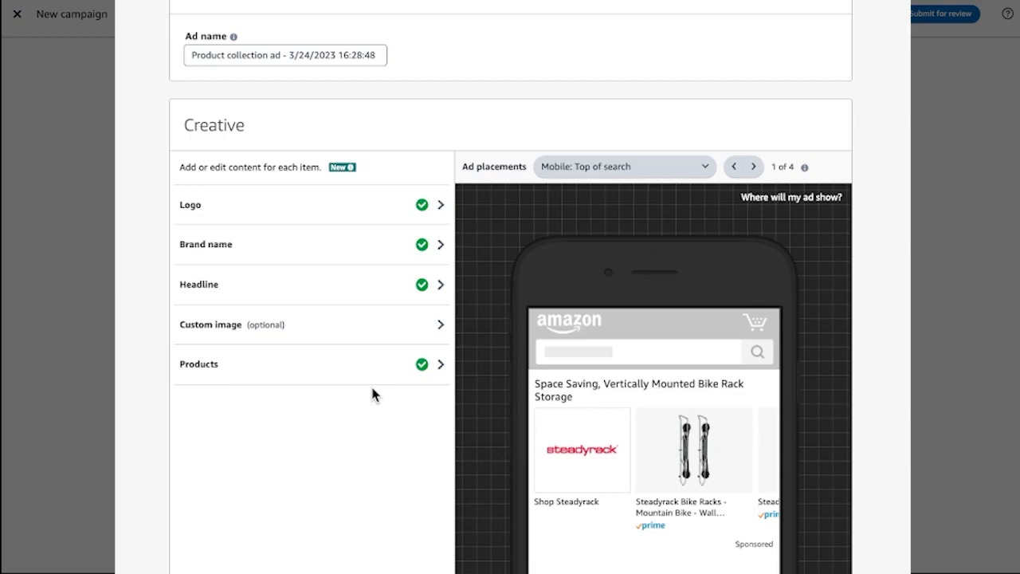
pyautogui.scroll(-2, 373, 394)
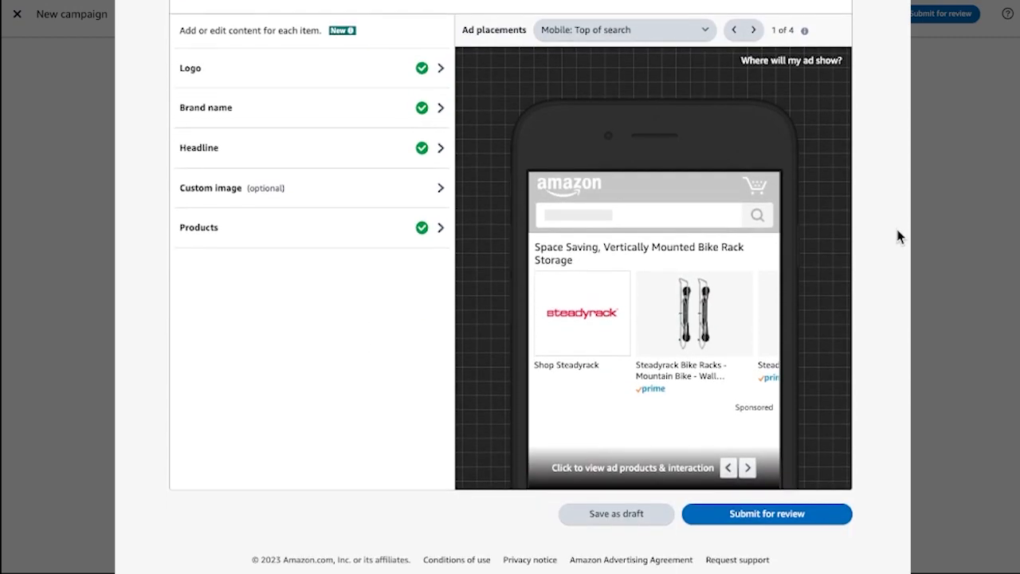
pyautogui.click(763, 513)
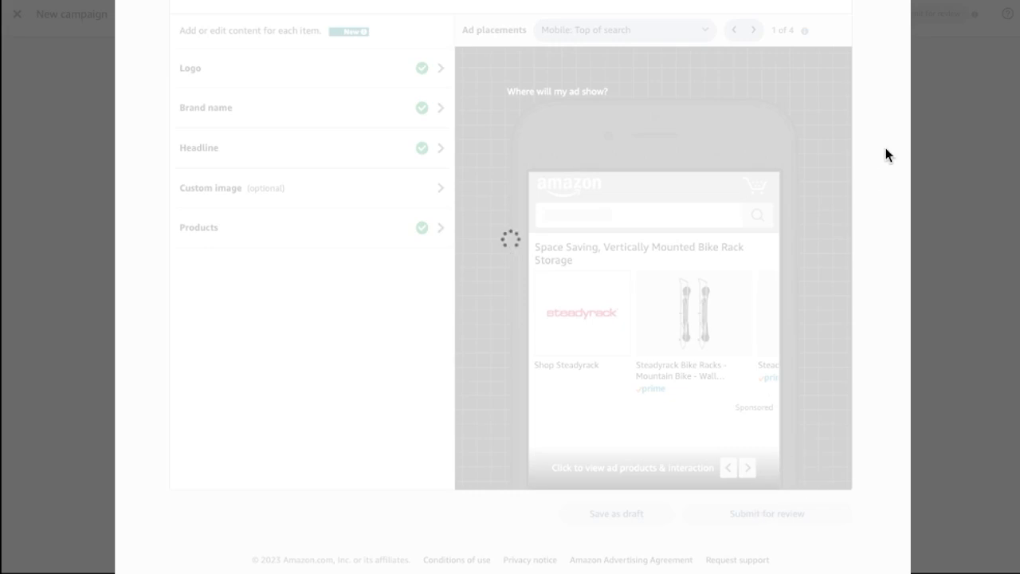